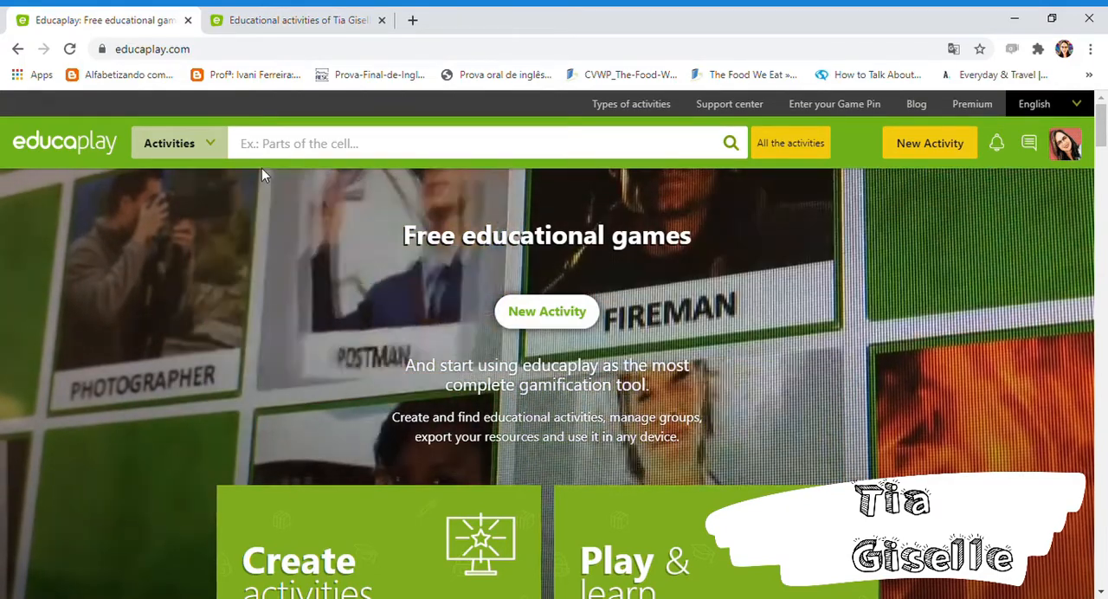
- Enter "jogo das vogais" as the activity search phrase and browse the directory of all activities
click(257, 154)
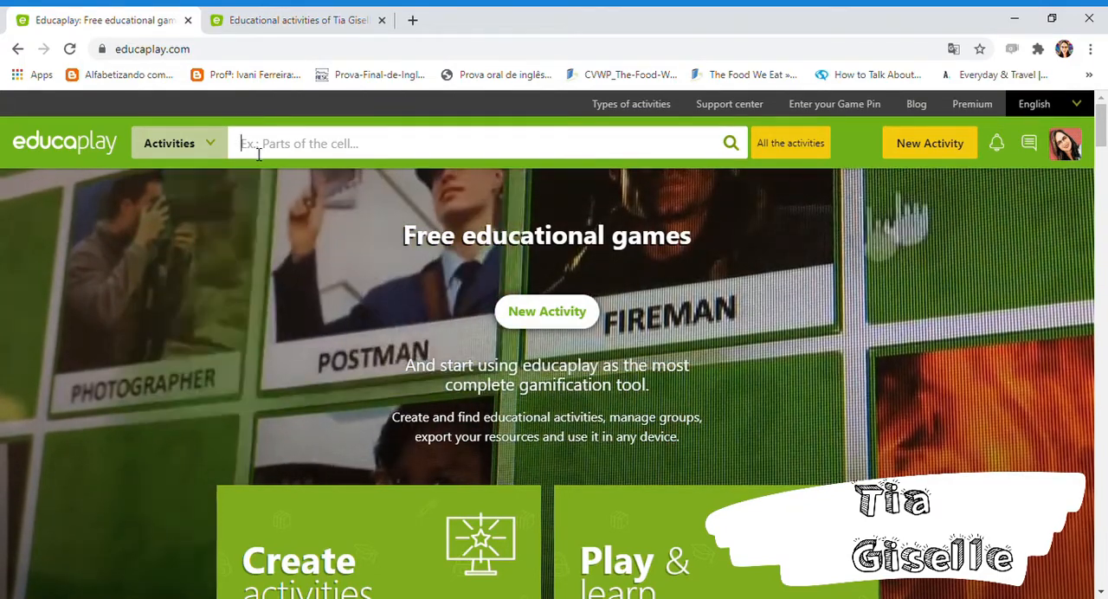
click(290, 239)
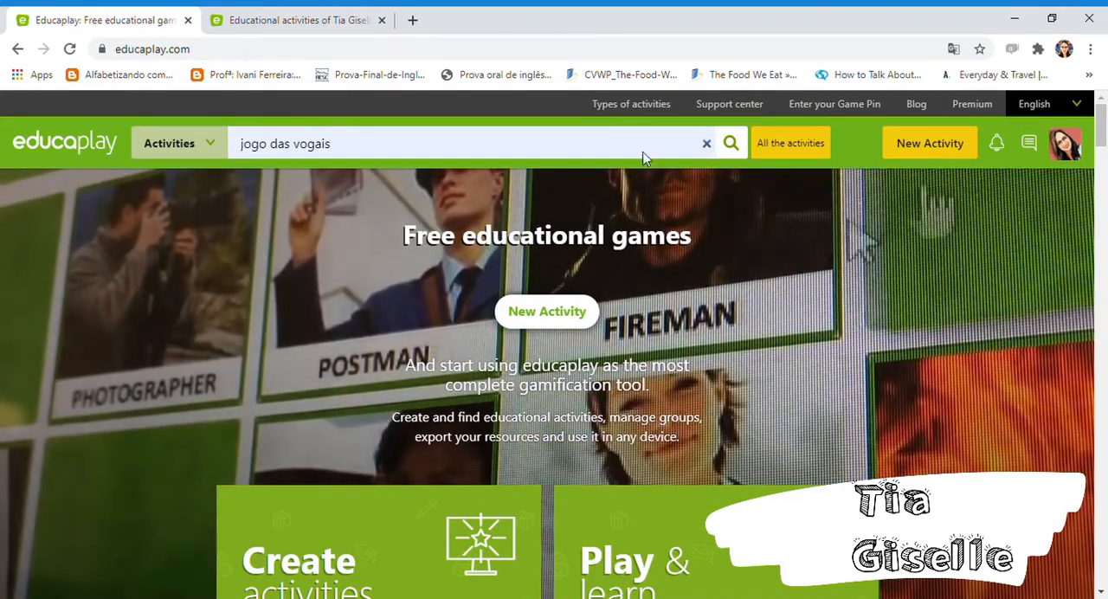
click(796, 142)
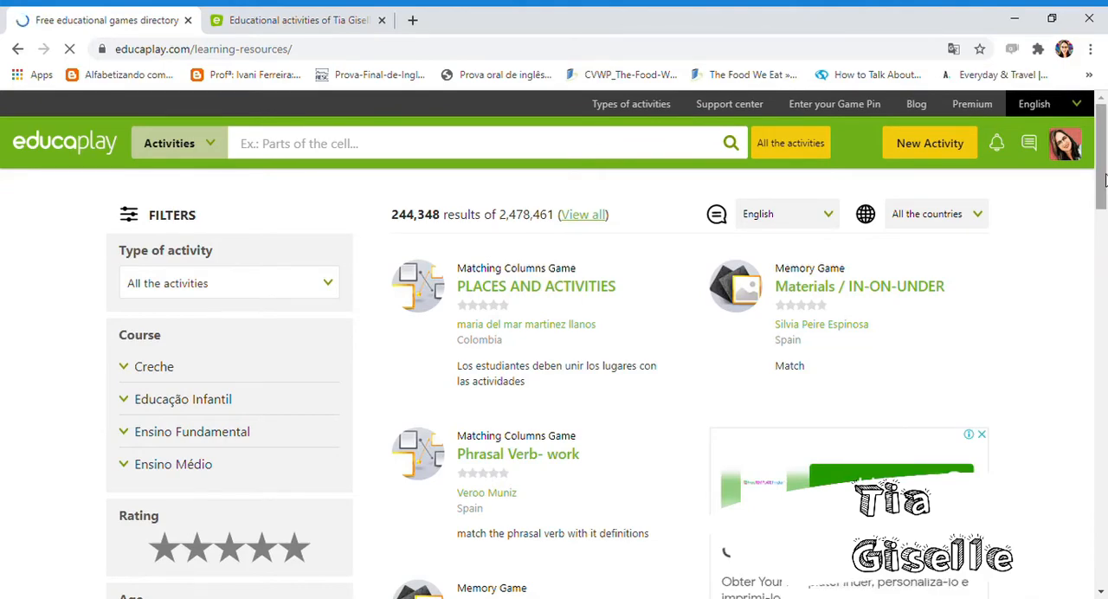
mouse_move(1104, 177)
mouse_down()
mouse_move(1104, 265)
mouse_move(1104, 184)
mouse_up()
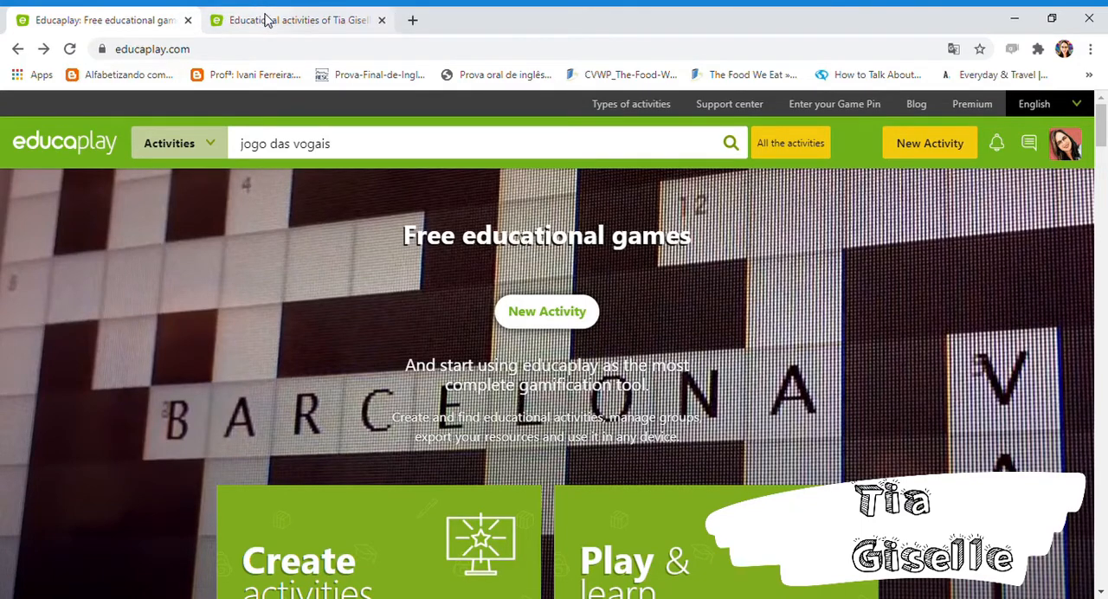
- Create a new crossword activity titled "Folclore" with the description "Palavras cruzadas sobre o folclore"
click(923, 154)
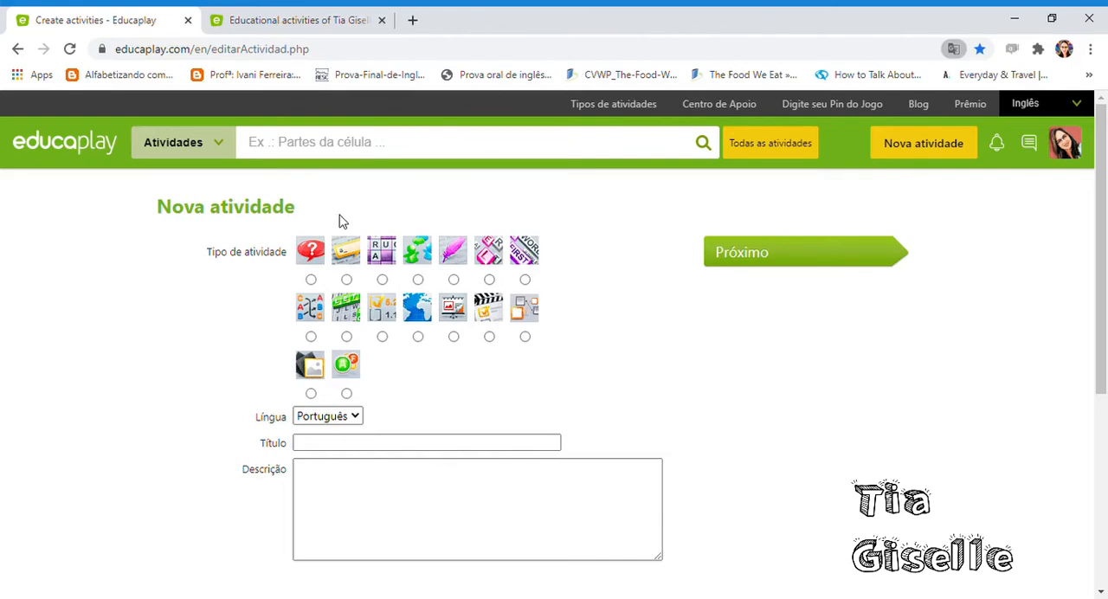
click(383, 282)
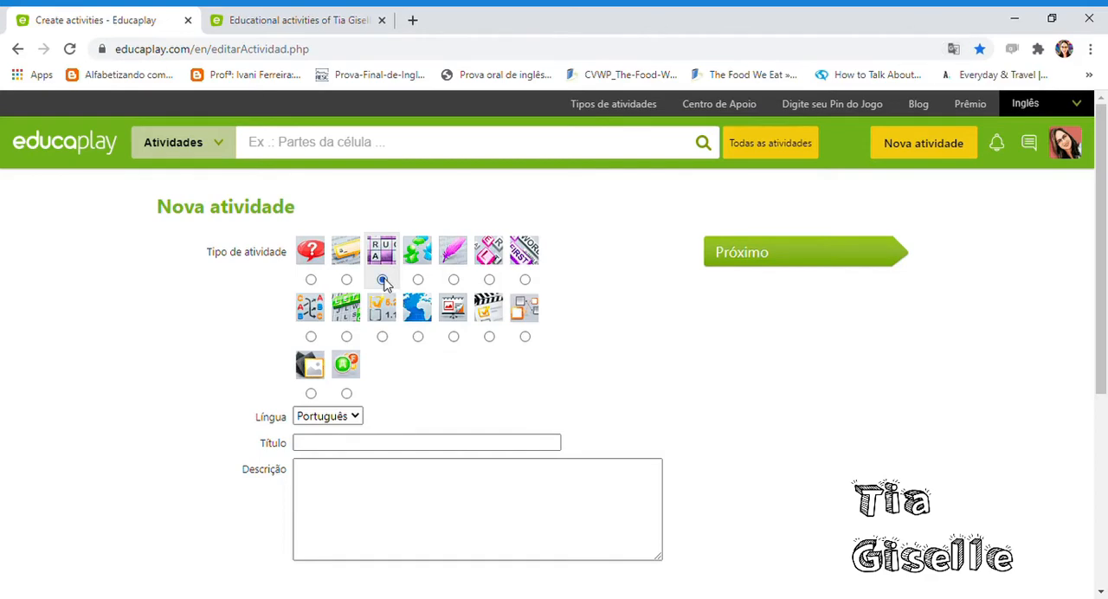
click(337, 445)
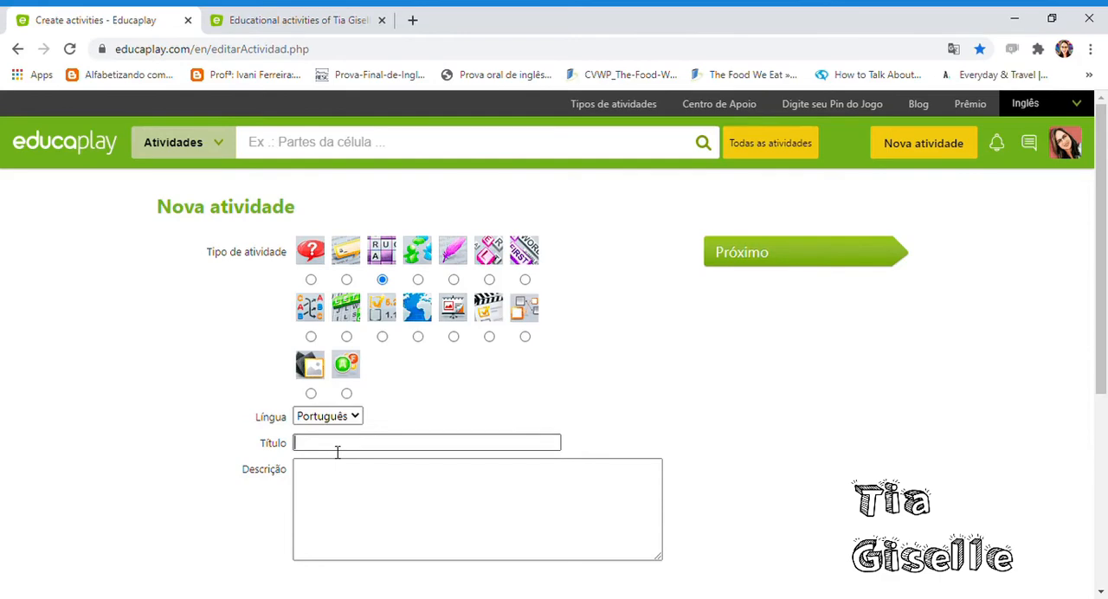
text(Folclore)
click(334, 485)
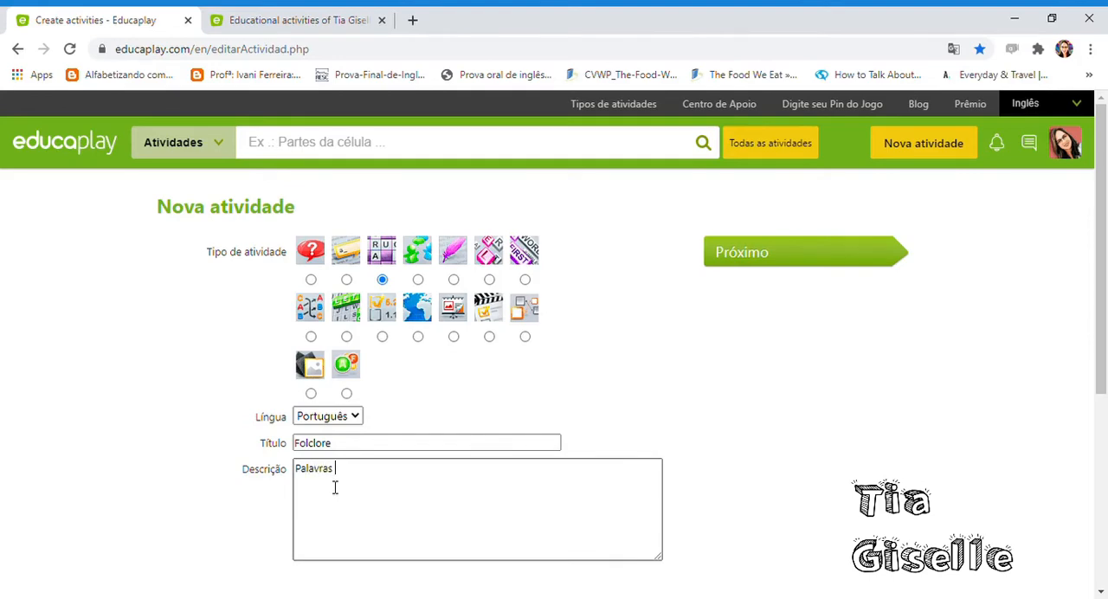
text(zadas sobre o folclore)
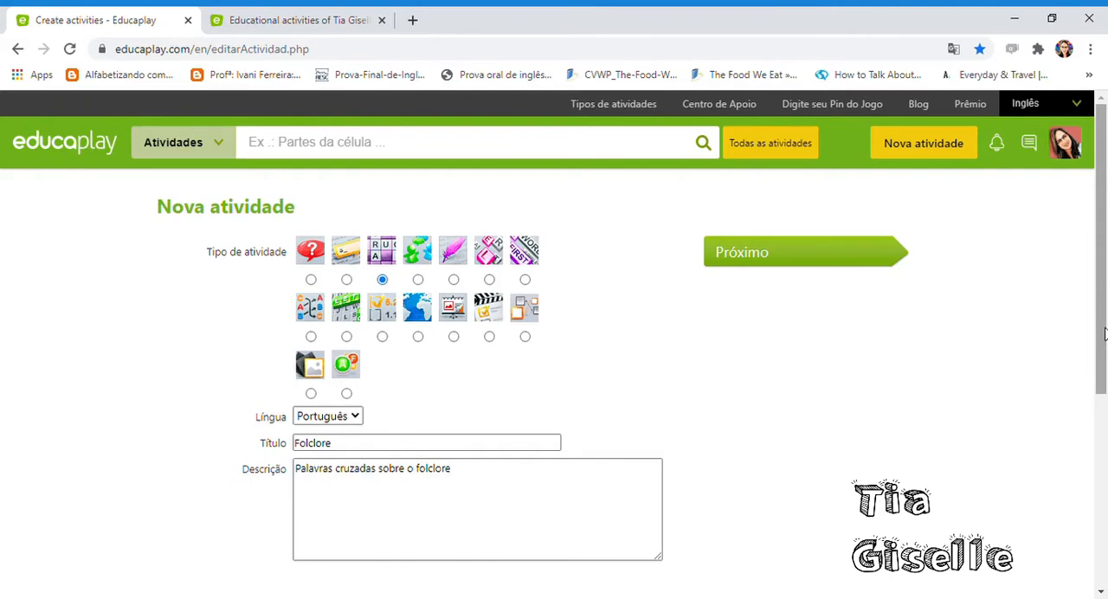
- Classify the activity under course "4º - Ensino Fundamental" and subject "Língua Portuguesa", and continue to the crossword configuration
drag(1104, 335, 1104, 486)
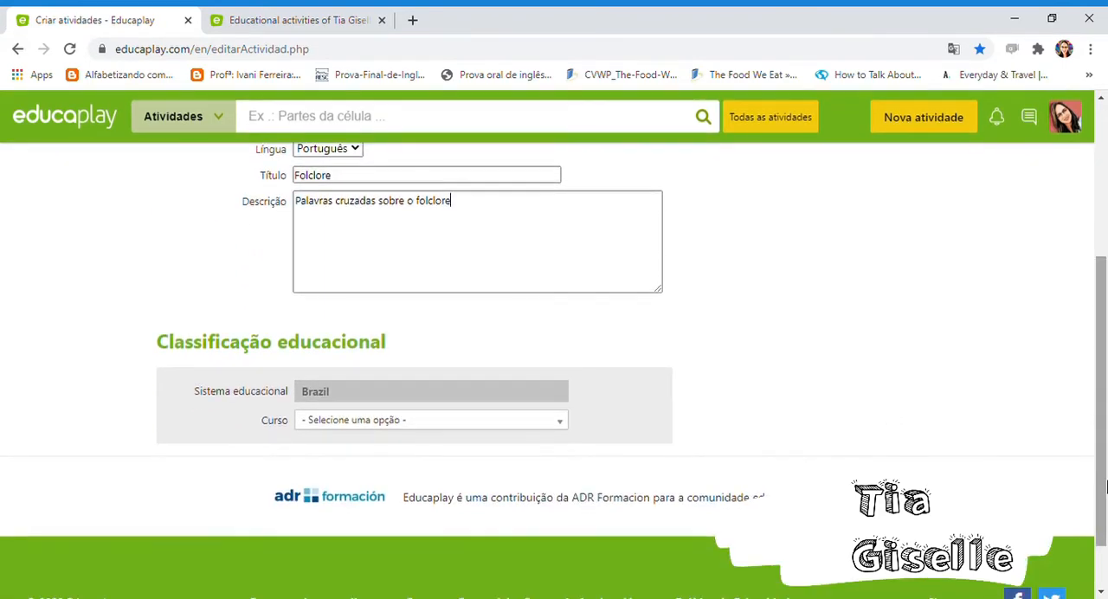
drag(1105, 393, 1105, 427)
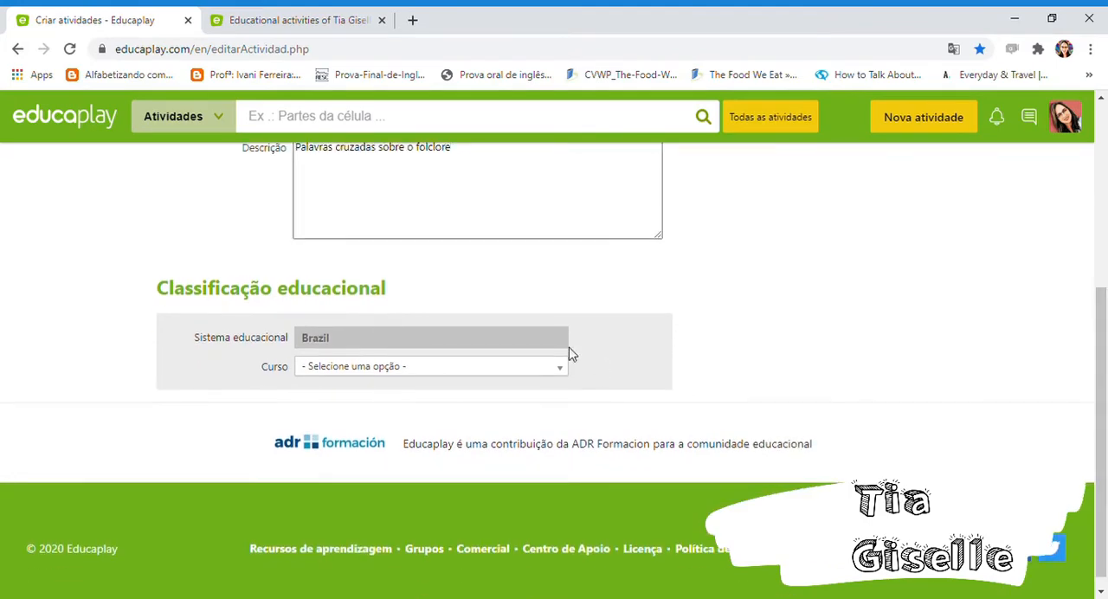
click(517, 367)
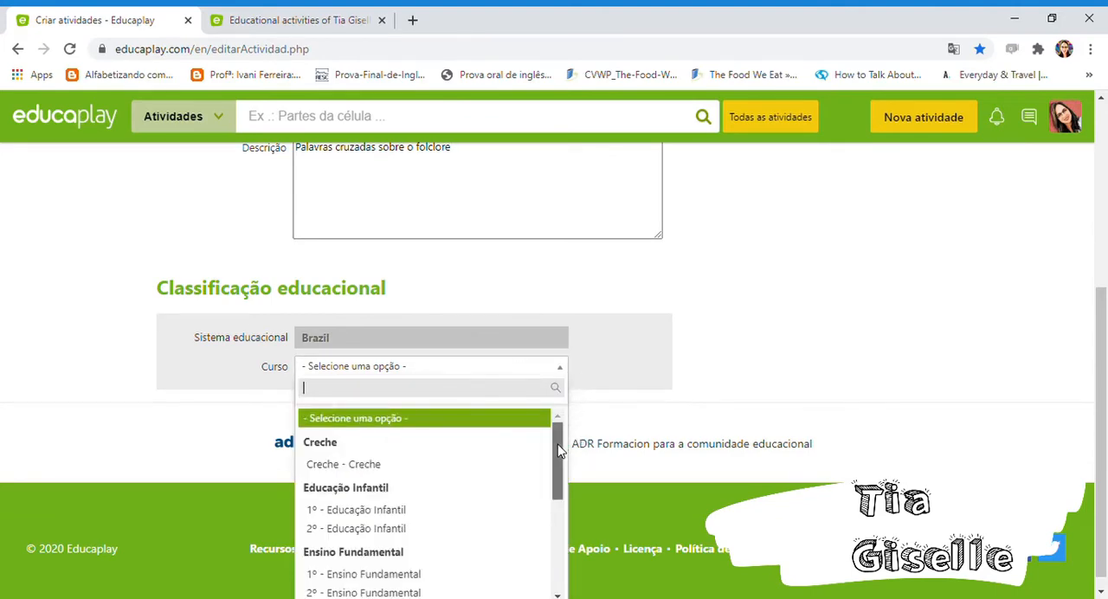
drag(559, 453, 560, 503)
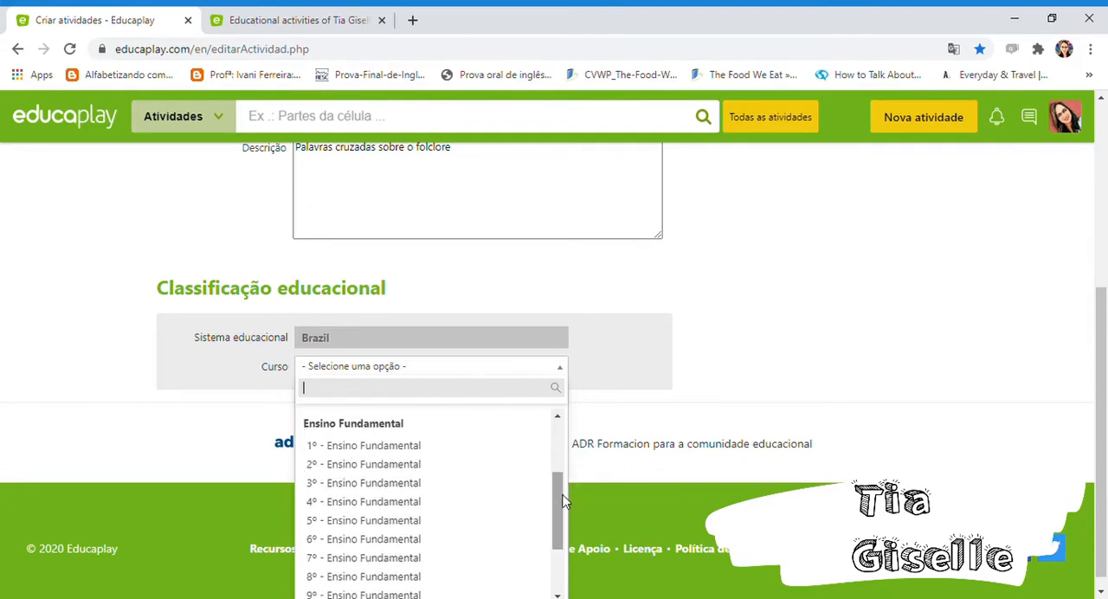
click(445, 504)
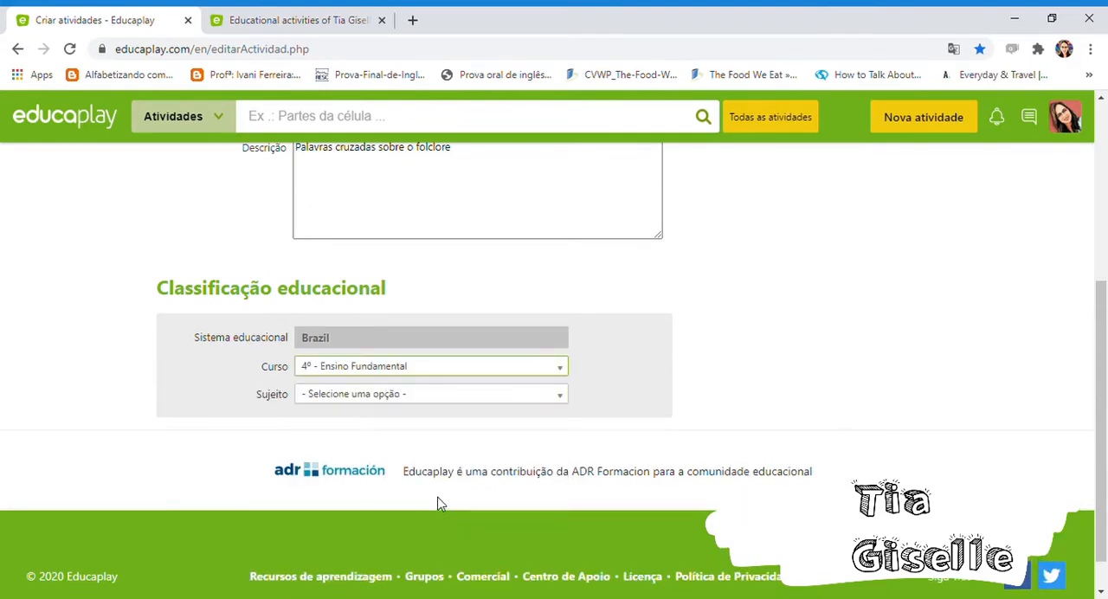
click(399, 397)
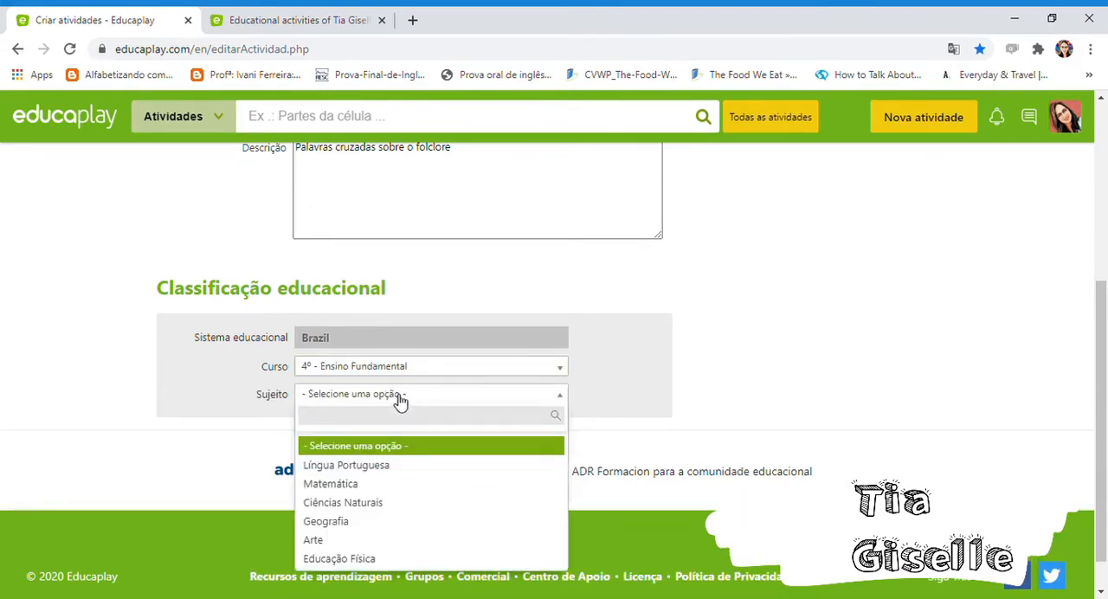
click(364, 465)
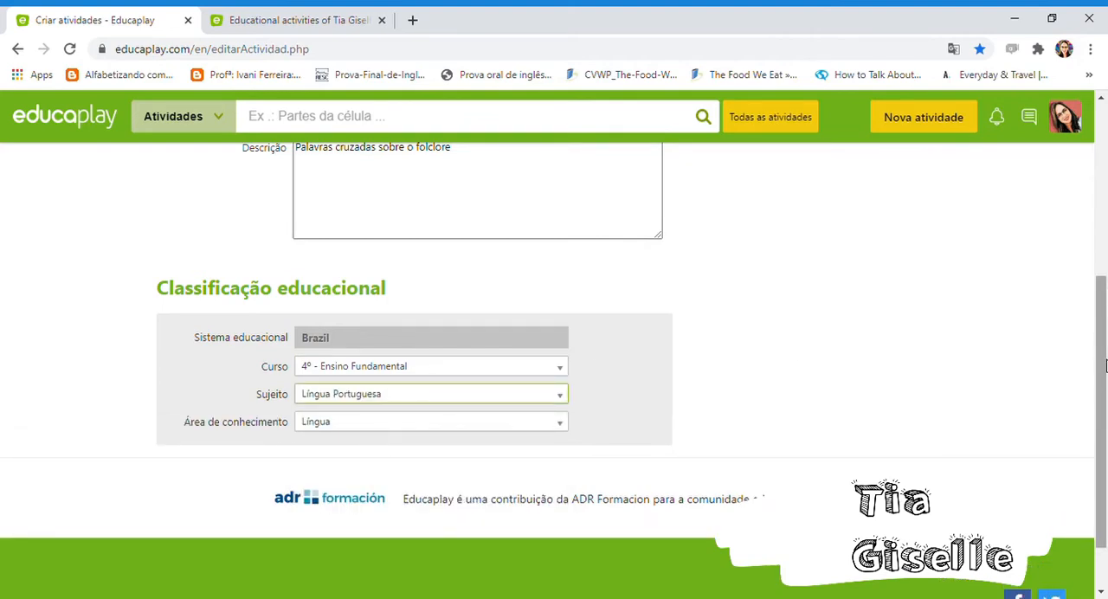
drag(1105, 365, 1105, 188)
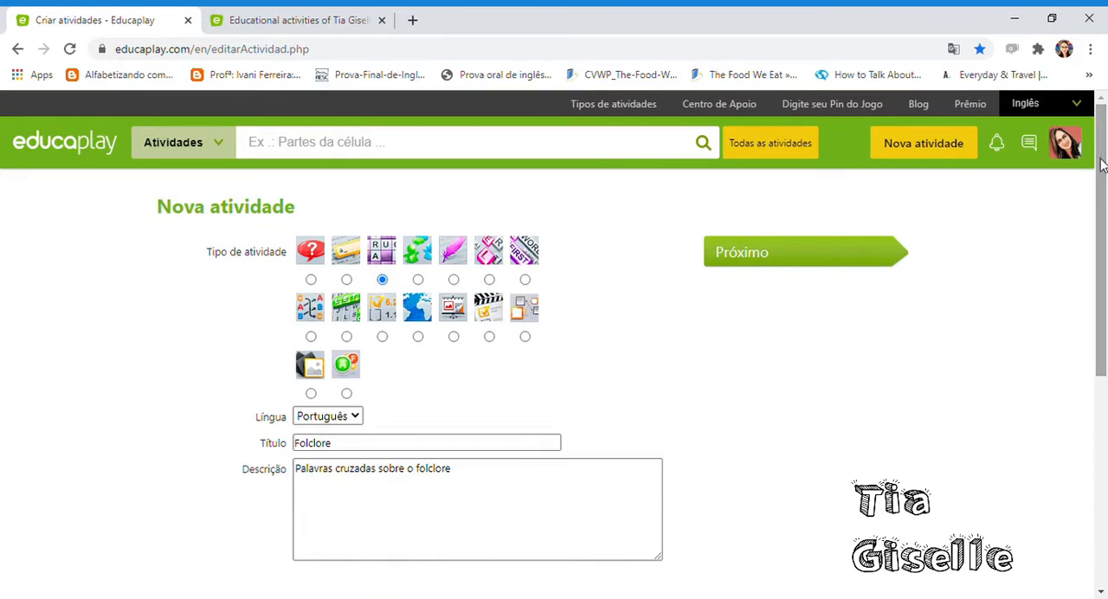
click(741, 253)
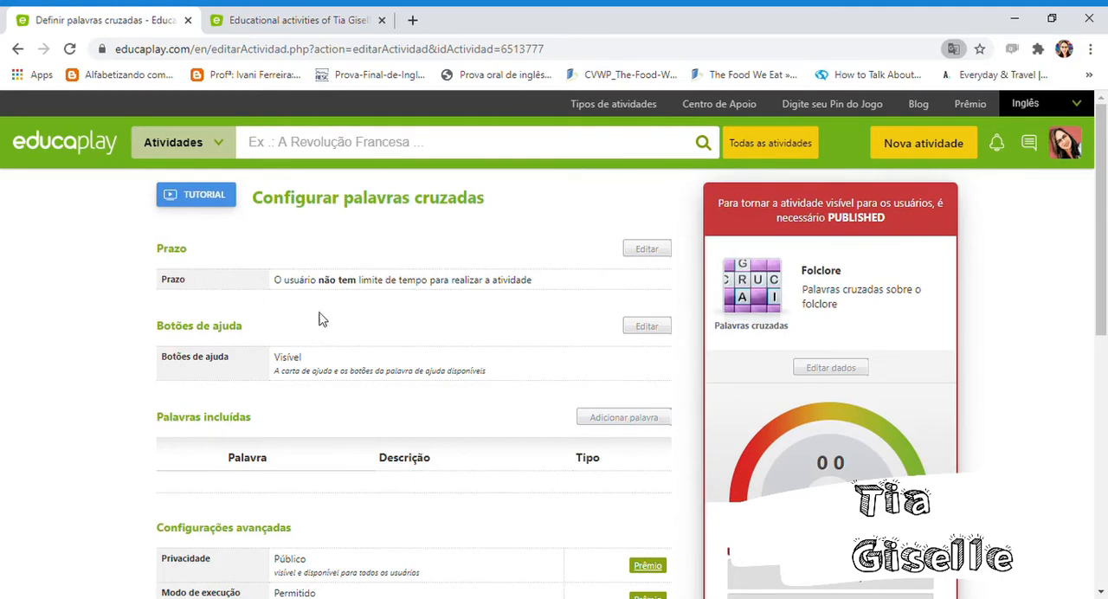
- Submit the crossword's time limit as "Não" and look over its help-button and advanced settings
click(645, 250)
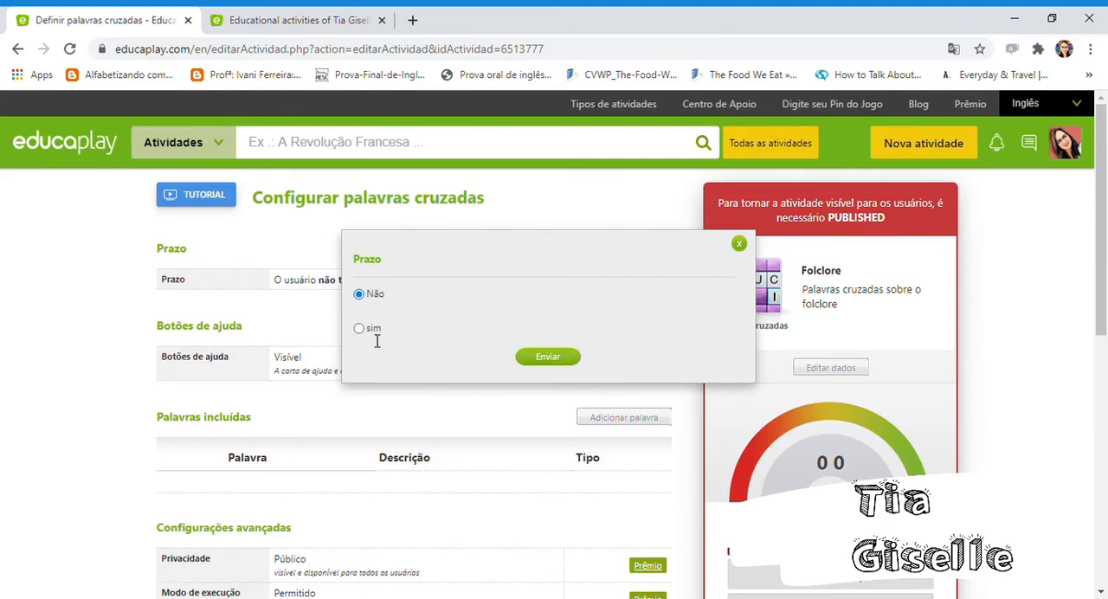
click(541, 358)
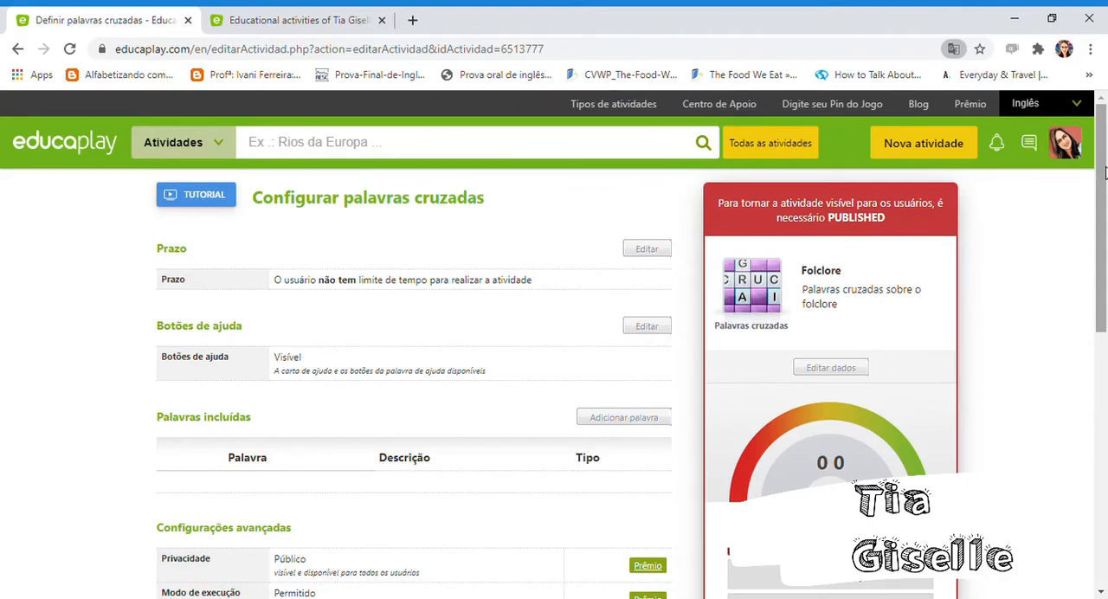
drag(1100, 173, 1102, 212)
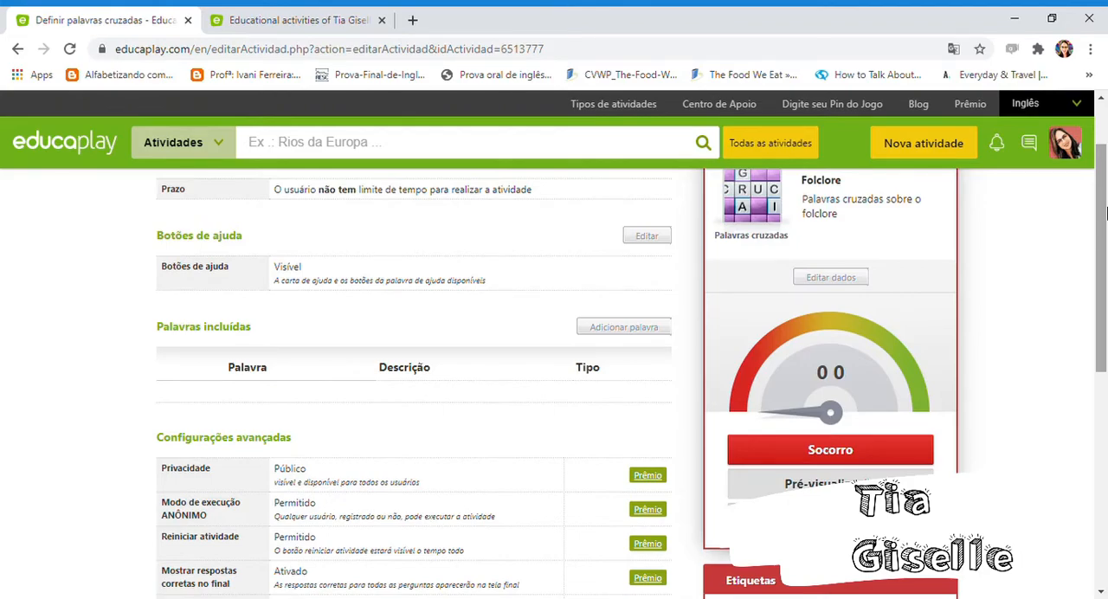
mouse_move(1105, 213)
mouse_down()
mouse_move(1105, 325)
mouse_move(1105, 191)
mouse_move(1104, 297)
mouse_move(1105, 201)
mouse_up()
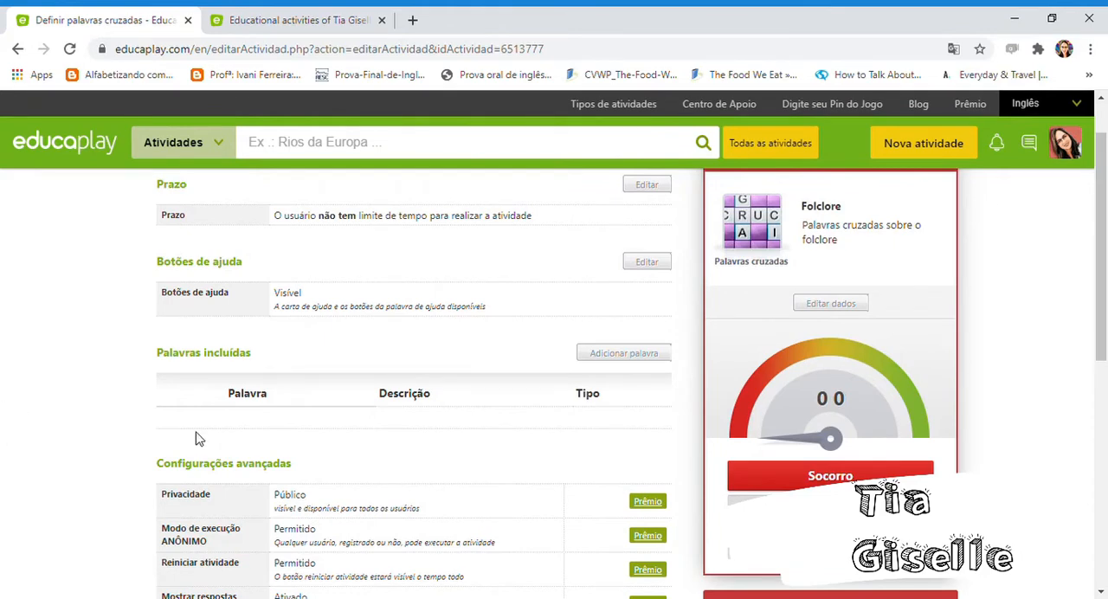
- Add the word "Folclore" with a text clue running from "Conjunto de tradições e manifestações populares" to "passados de geração em geração"
click(611, 363)
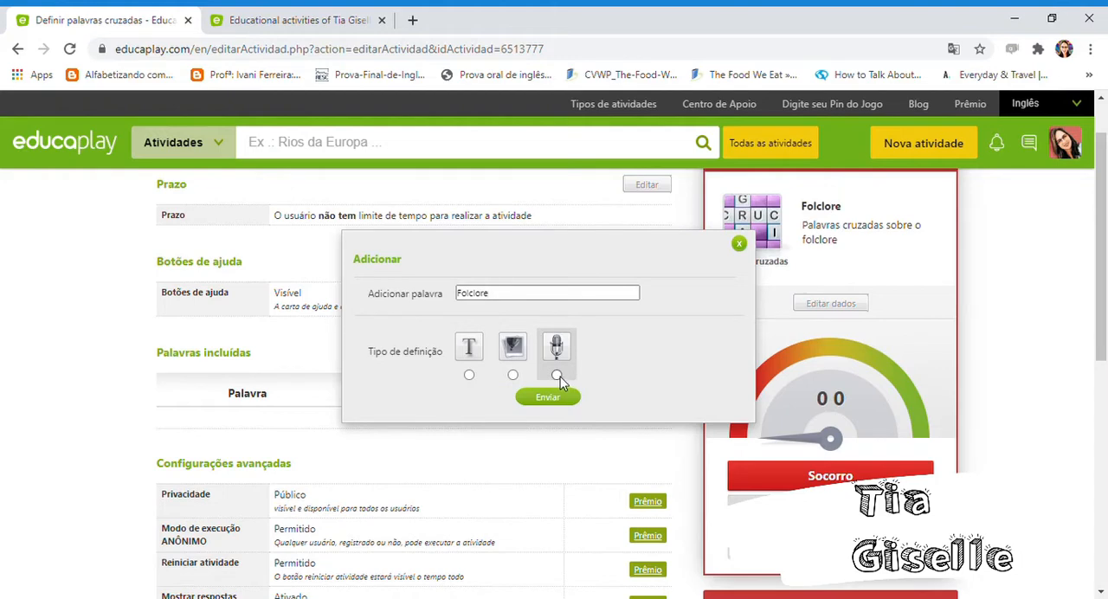
click(468, 375)
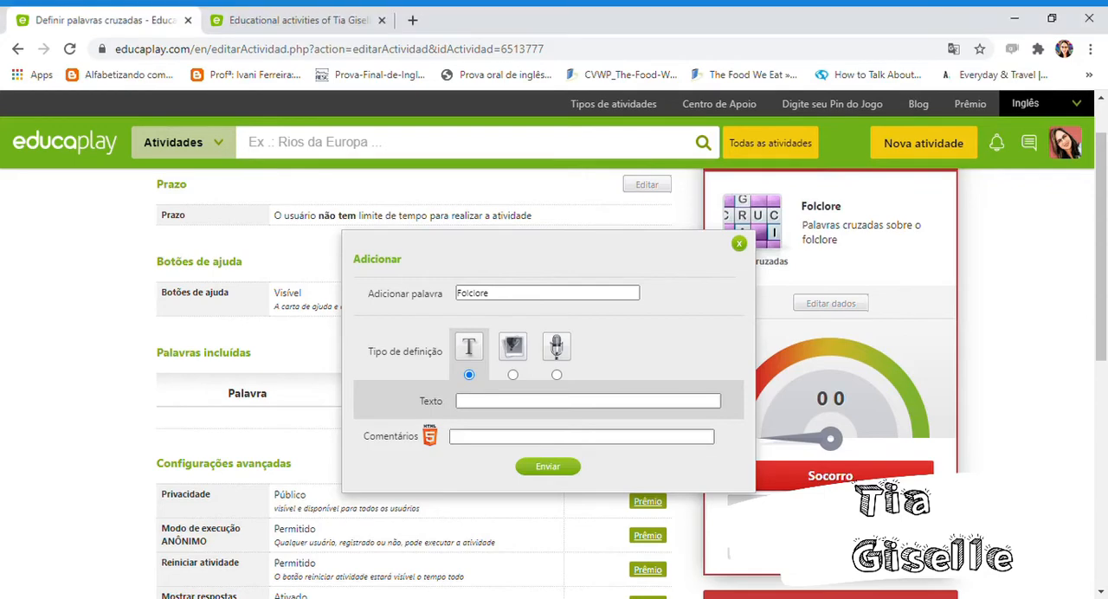
click(459, 402)
key(ctrl+v)
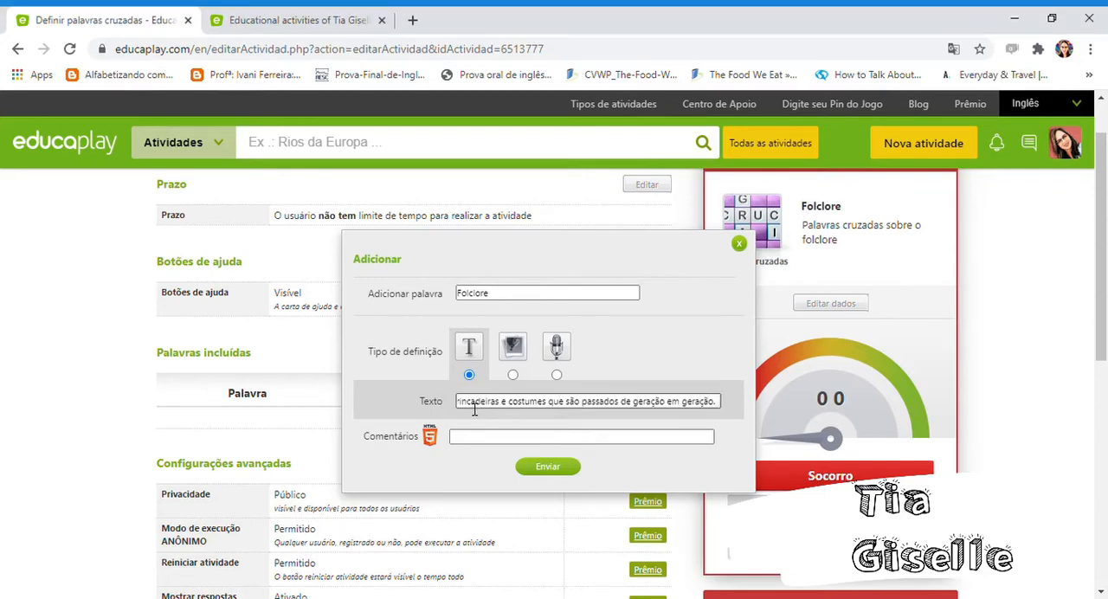
click(563, 468)
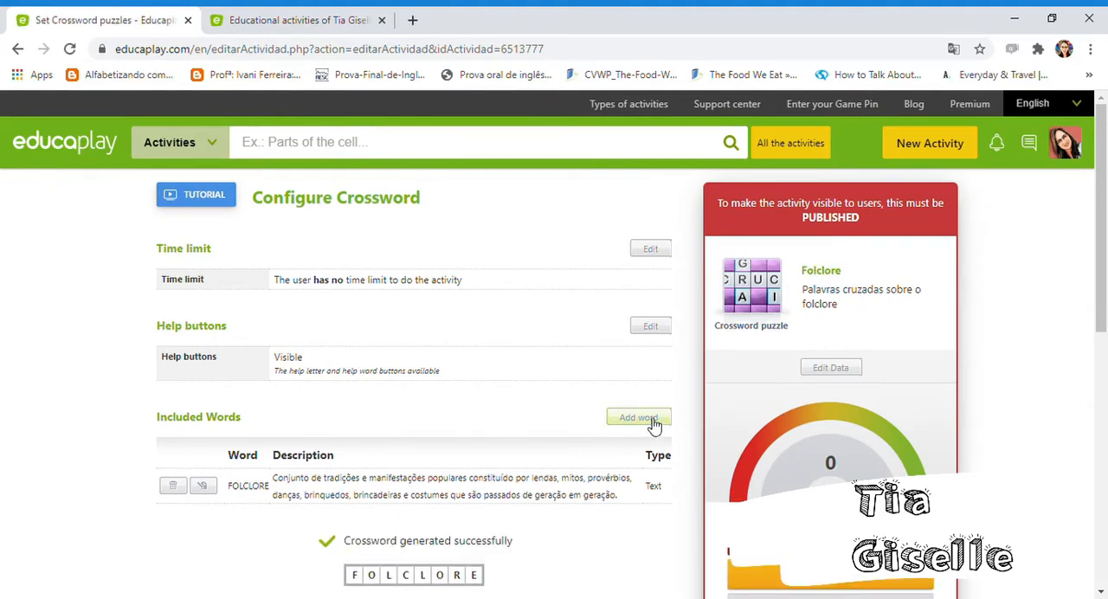
- Add the word "Saci" with the text clue "Personagem do folclore que se locomove através de redemoinhos de vento."
click(653, 422)
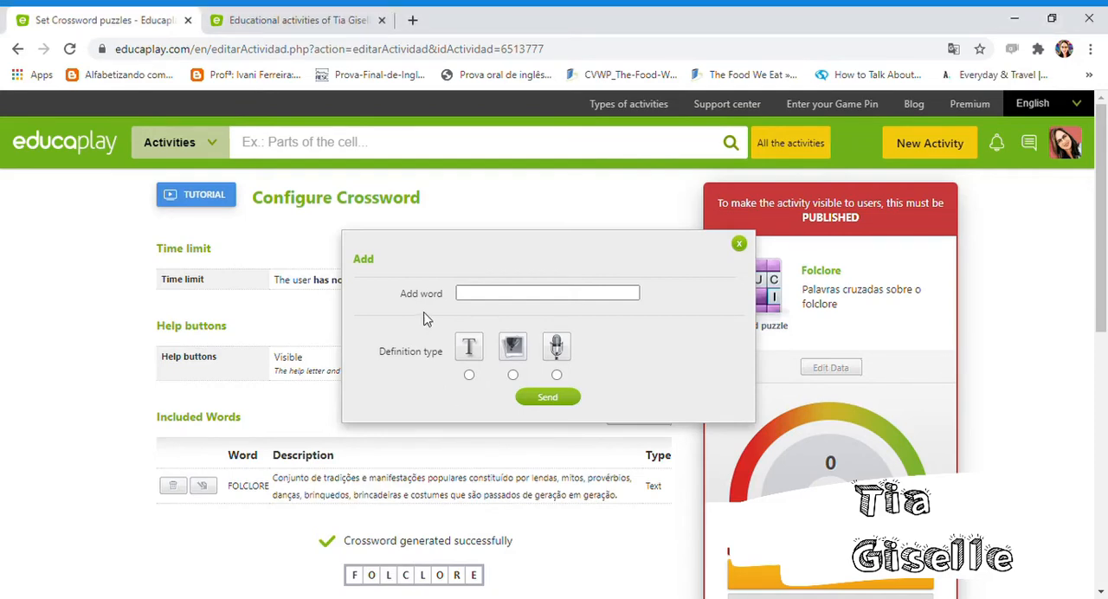
click(479, 300)
click(468, 375)
click(472, 400)
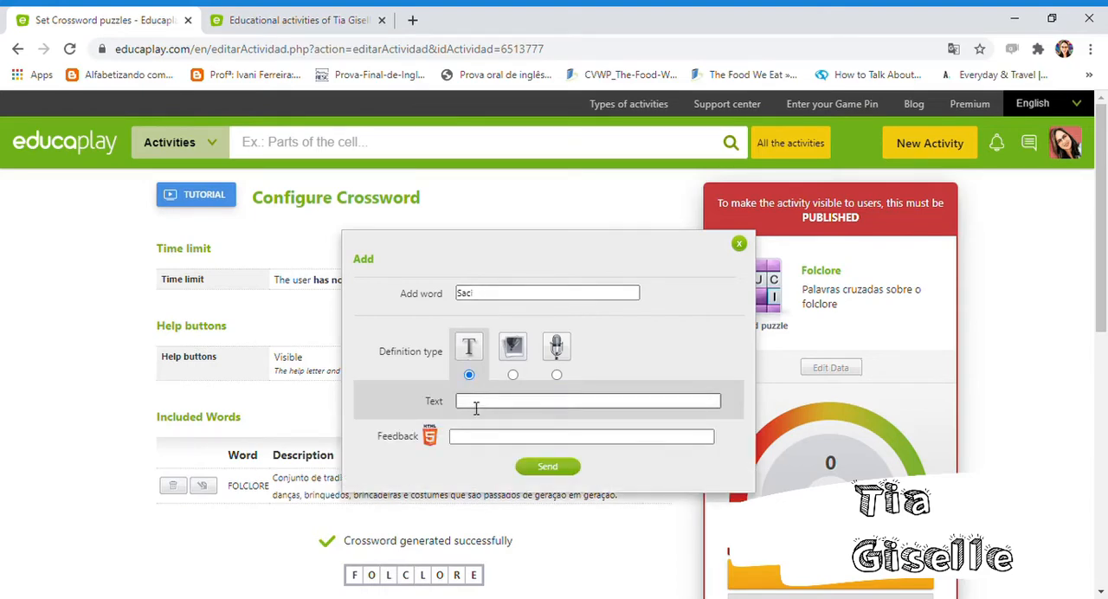
key(ctrl+v)
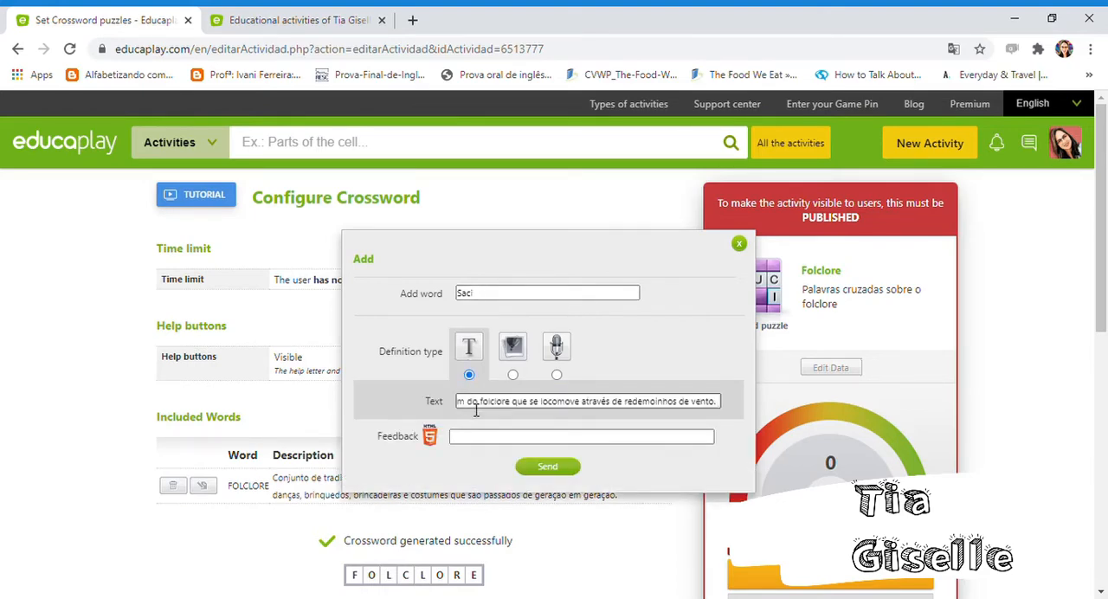
click(565, 467)
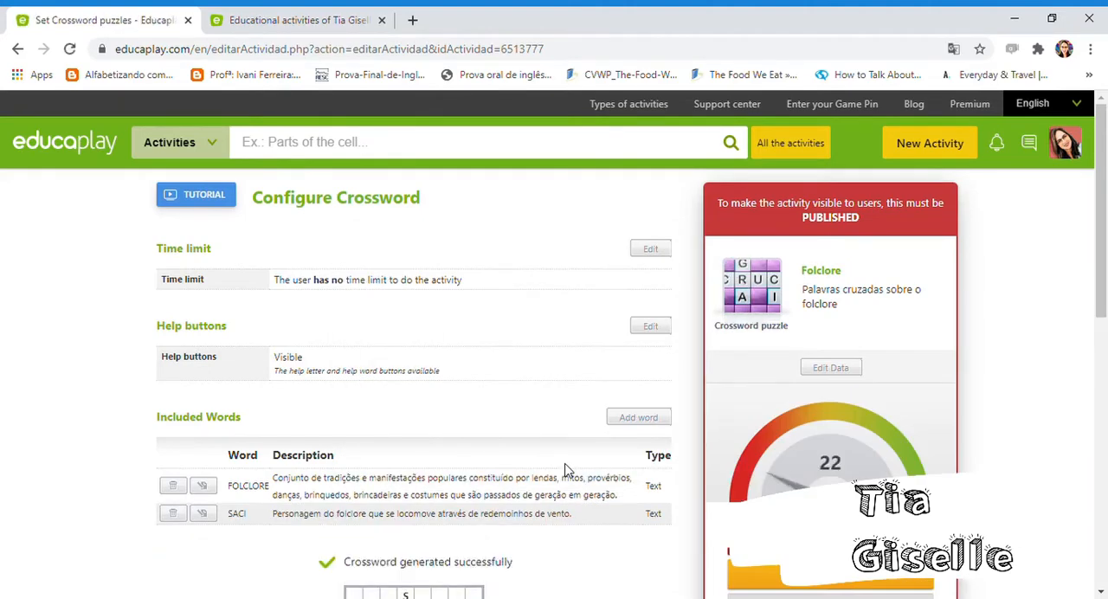
- Add the word "pipa" with the text clue "Brinquedo feito de vareta de madeira (ou bambu) e papel de seda colorido, usado para fazer manobras acrobáticas no céu."
click(655, 419)
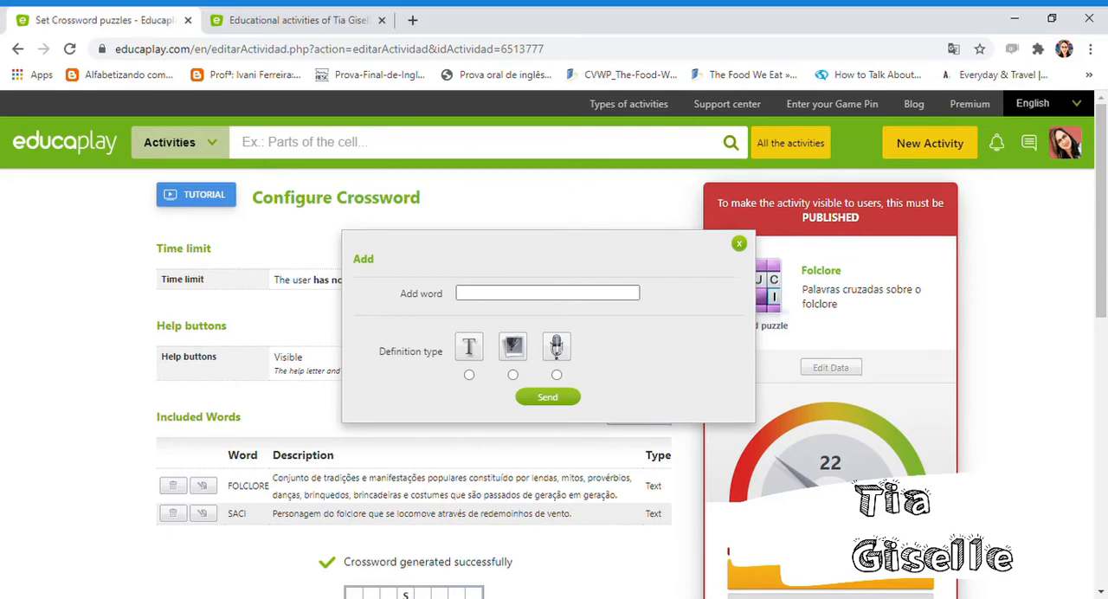
click(520, 294)
click(469, 374)
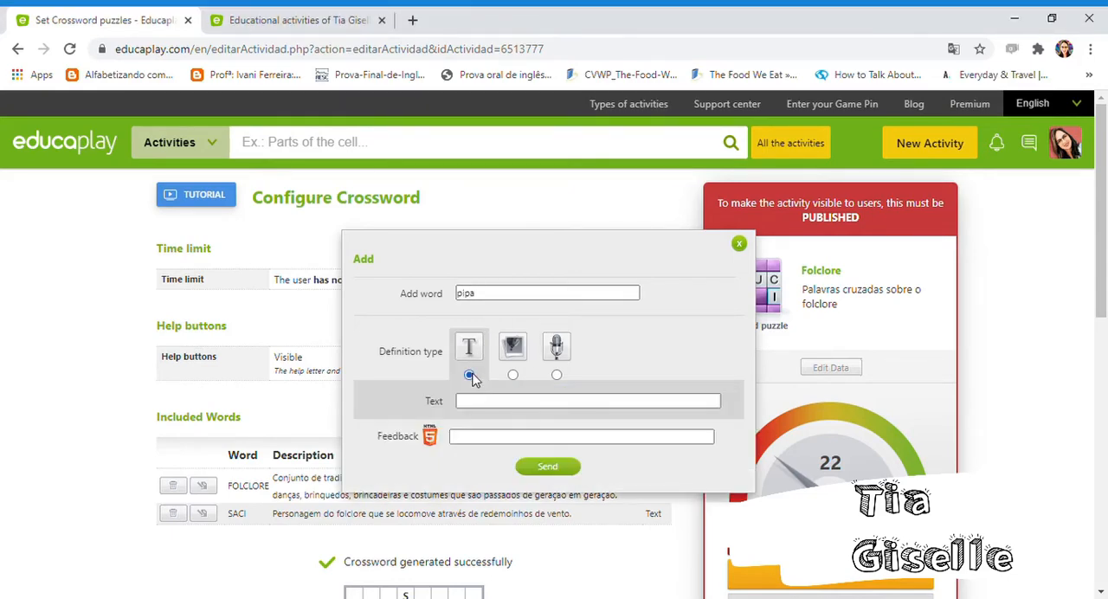
click(484, 401)
key(ctrl+v)
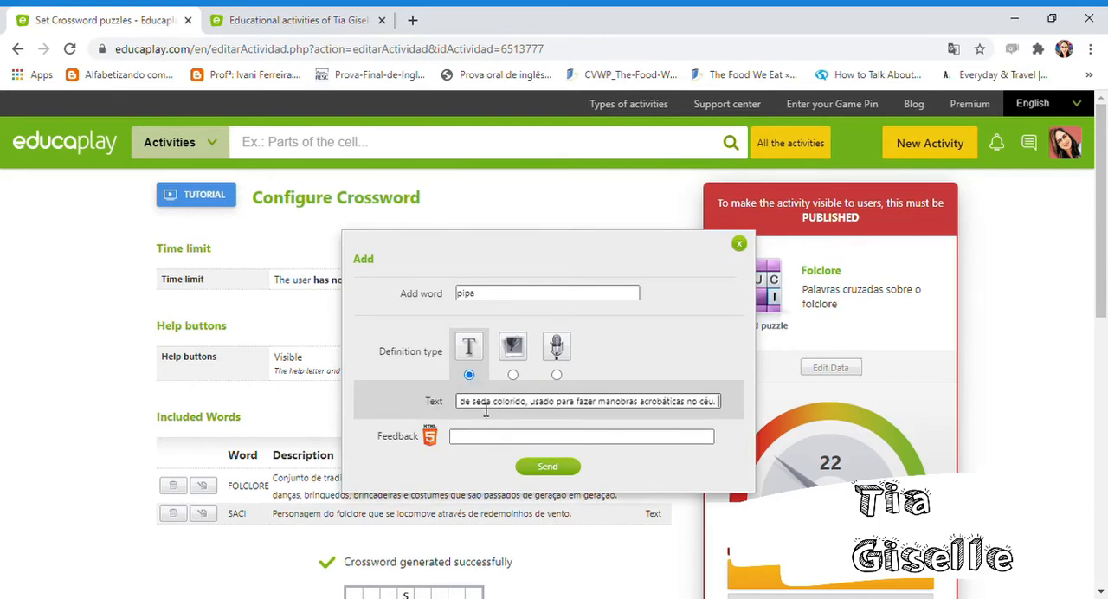
click(569, 466)
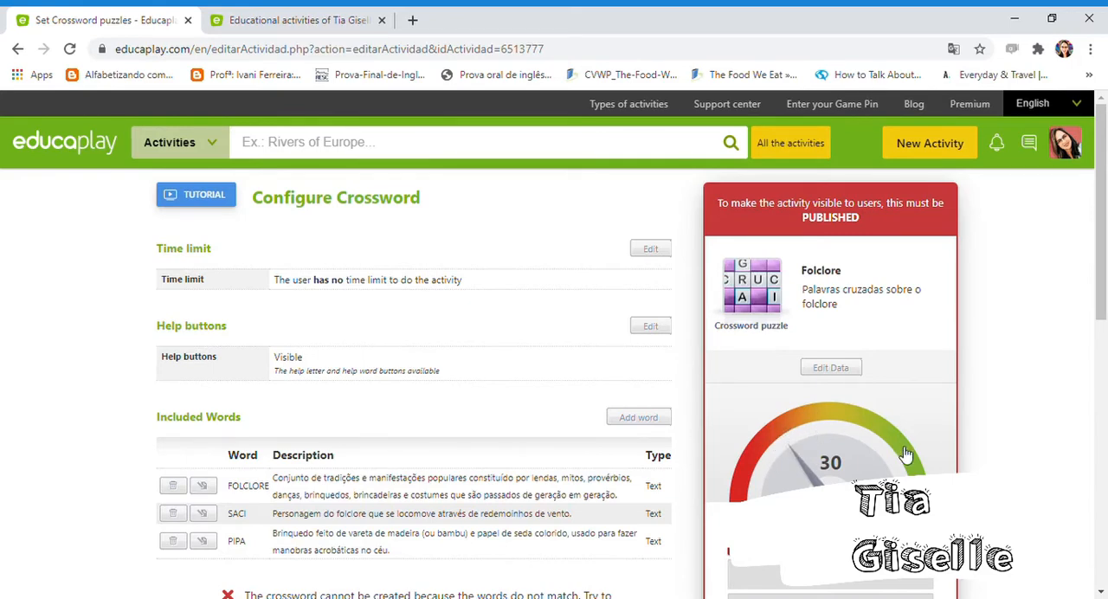
- Add the word "Parlendas" with a text clue running from "Versinhos com temática infantil" to "são populares entre as crianças."
mouse_move(1104, 234)
mouse_down()
mouse_move(1103, 364)
mouse_move(1094, 227)
mouse_move(1099, 302)
mouse_move(1094, 229)
mouse_move(1092, 250)
mouse_up()
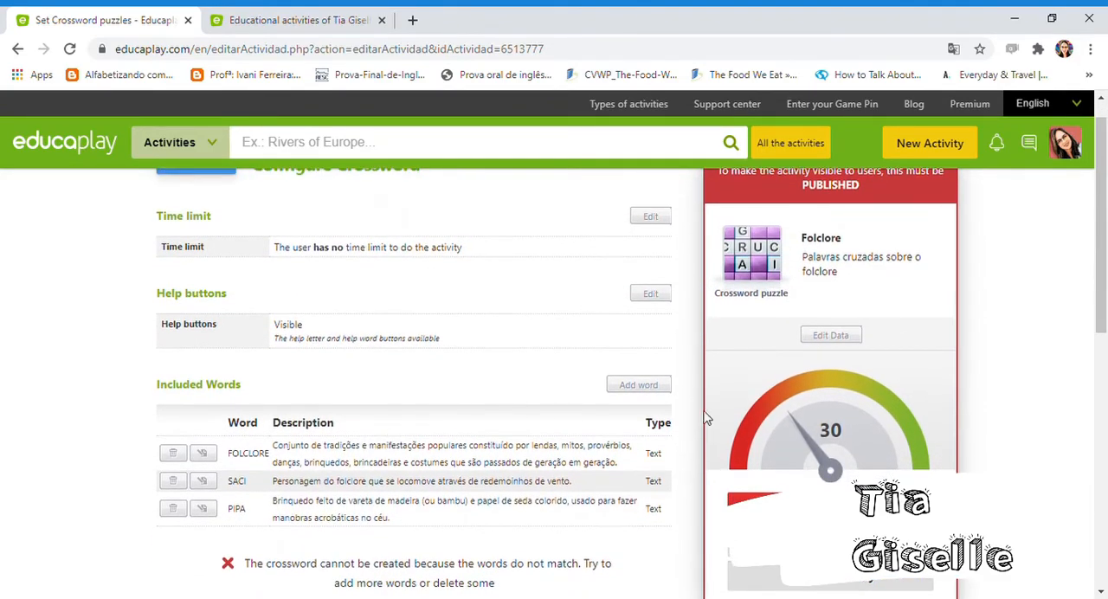
click(653, 385)
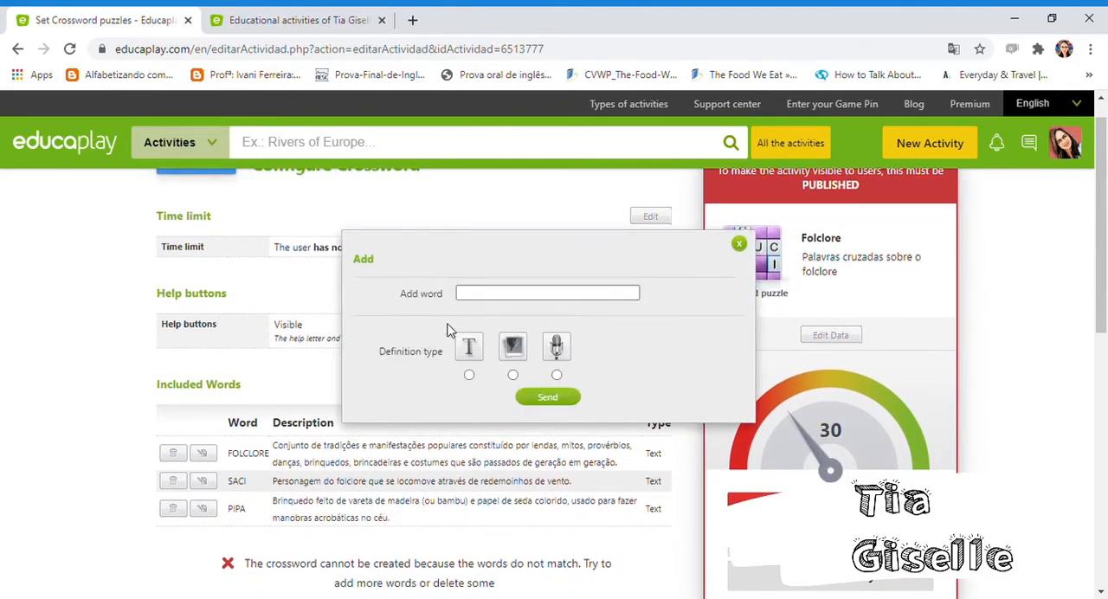
click(544, 295)
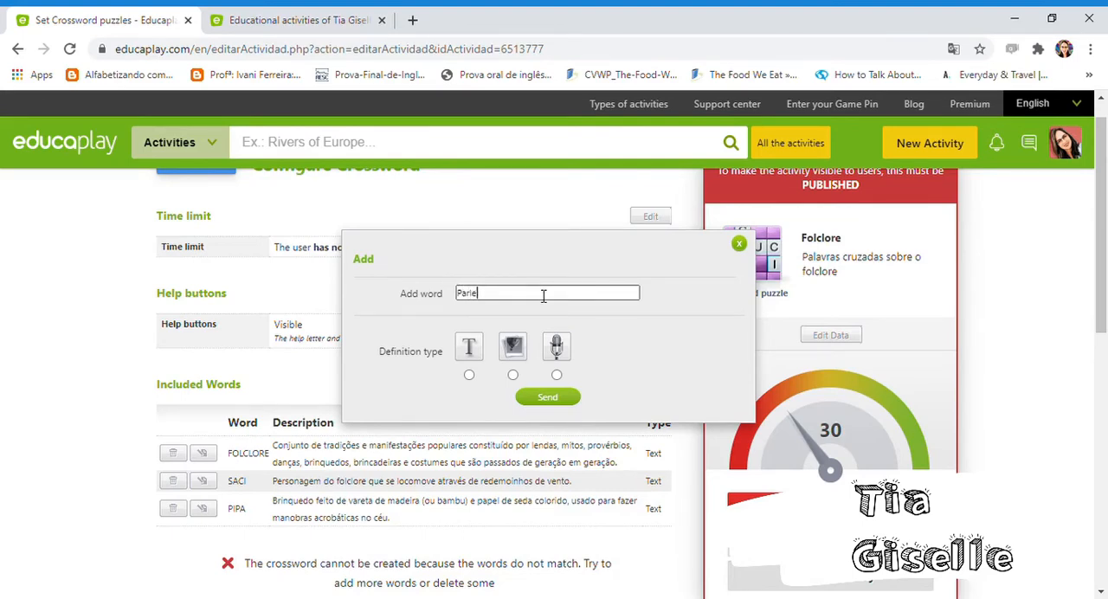
click(469, 375)
click(487, 400)
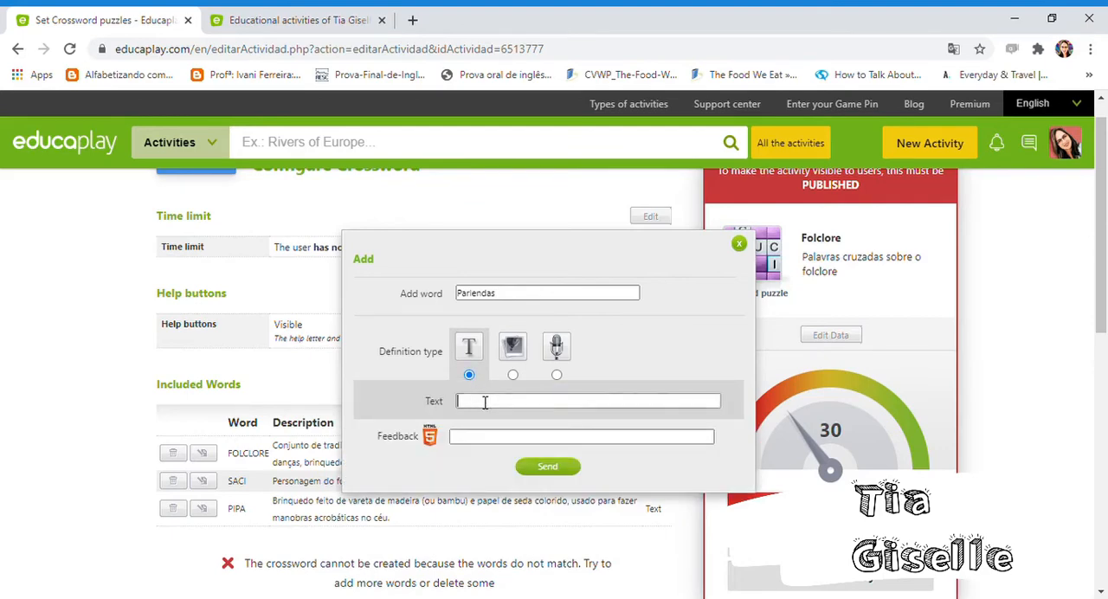
key(ctrl+v)
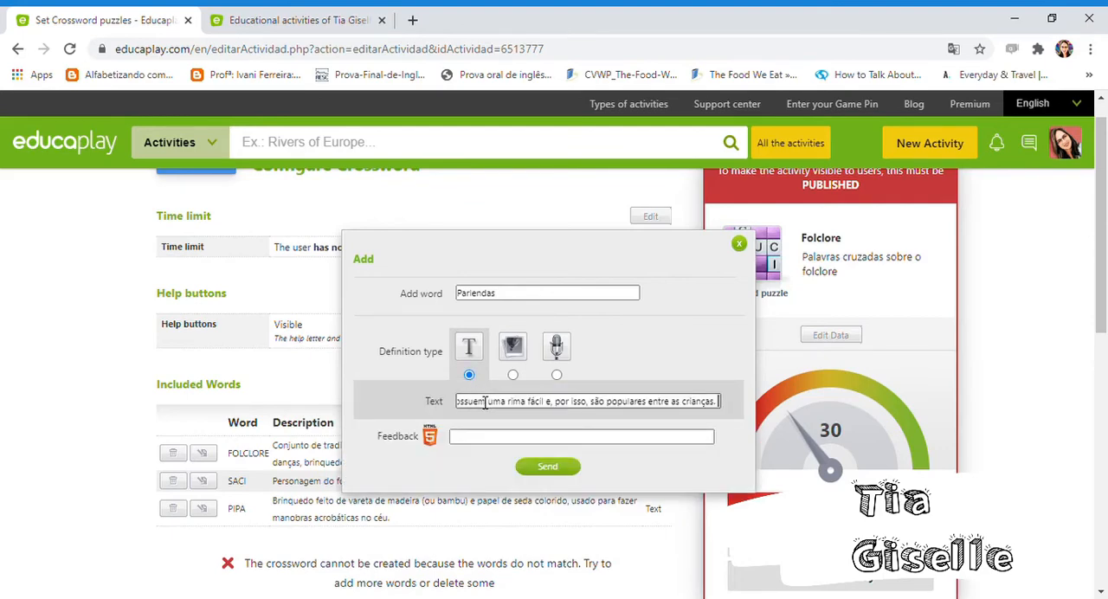
click(551, 467)
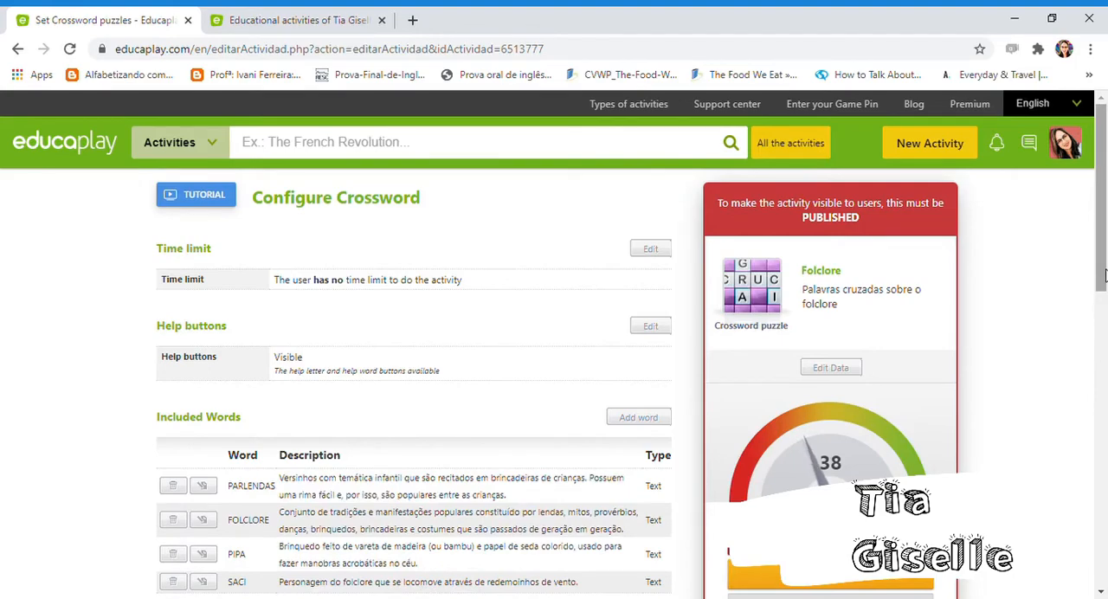
- Look over the generated crossword grid and word list, and preview the activity
scroll(1105, 349, down, 2)
scroll(1104, 315, down, 3)
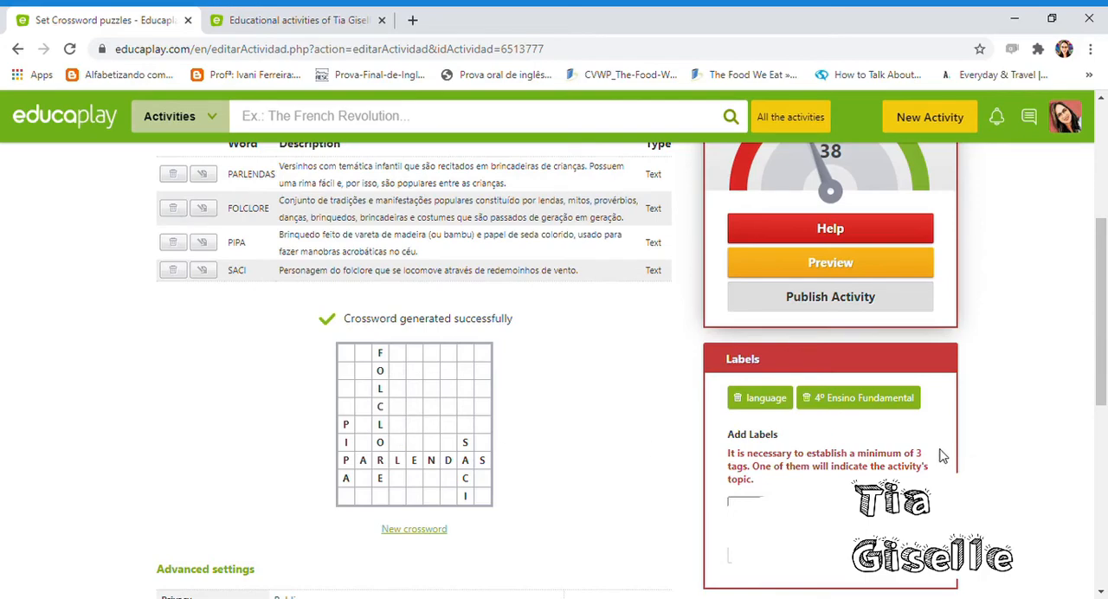
drag(1106, 298, 1105, 221)
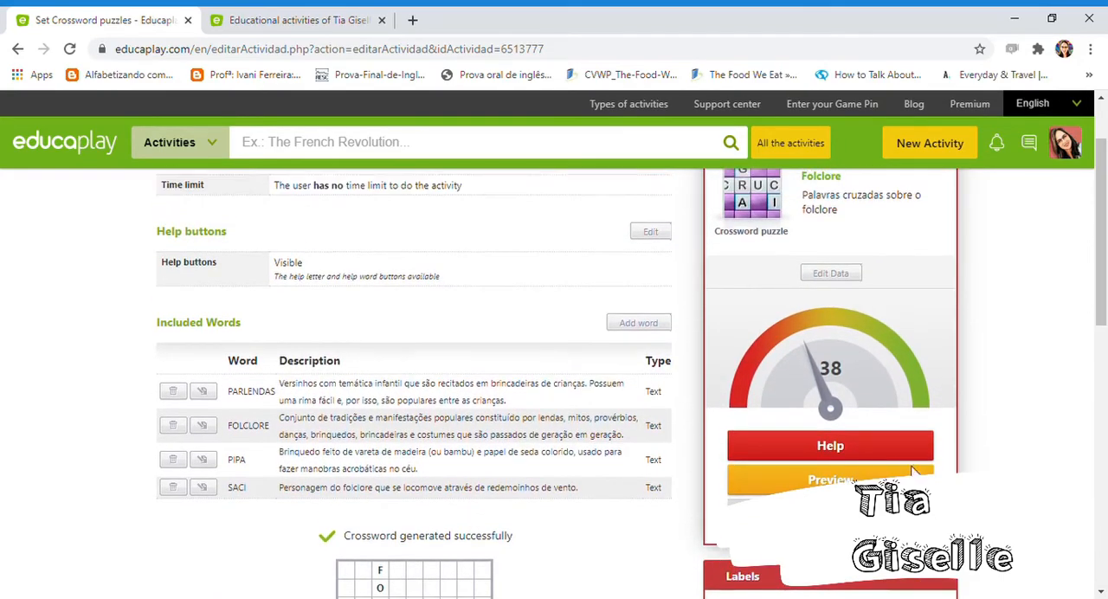
click(862, 477)
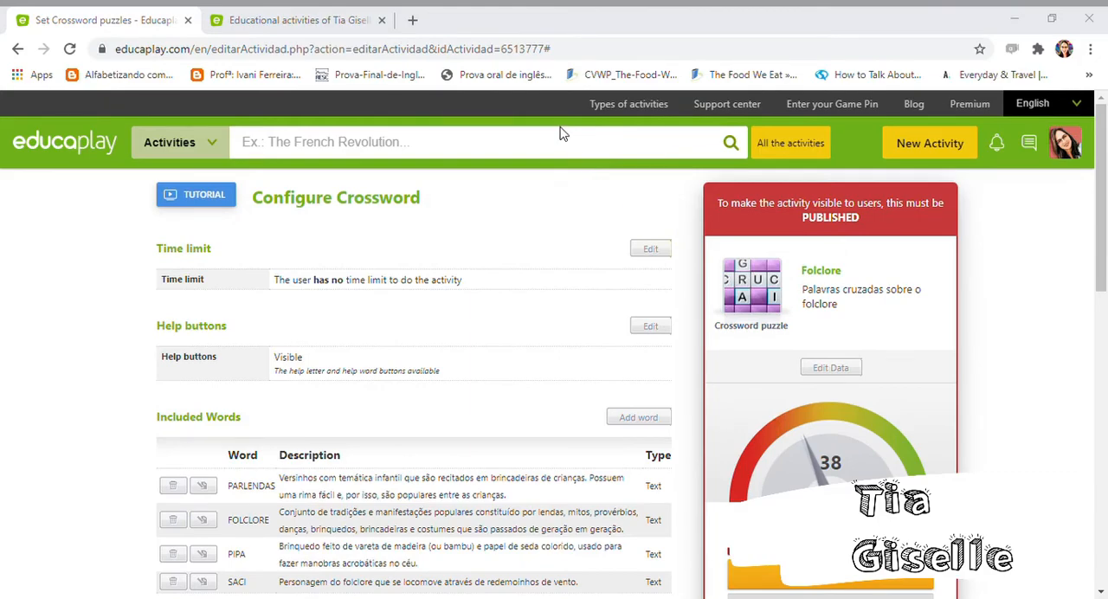
- Add "folclore" as the activity's third label
drag(1105, 143, 1105, 226)
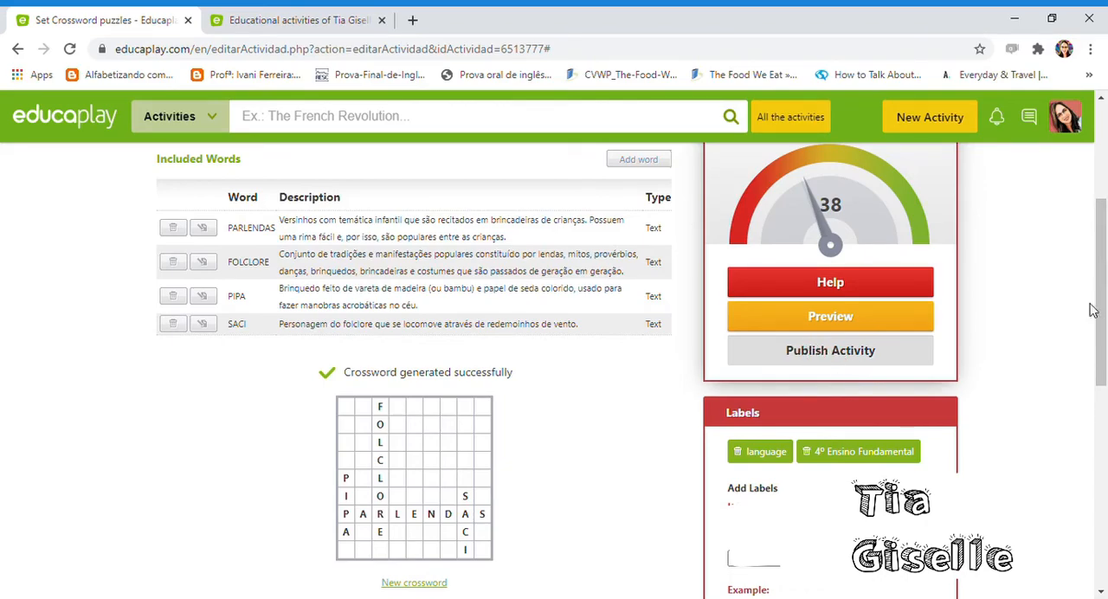
drag(1105, 313, 1105, 379)
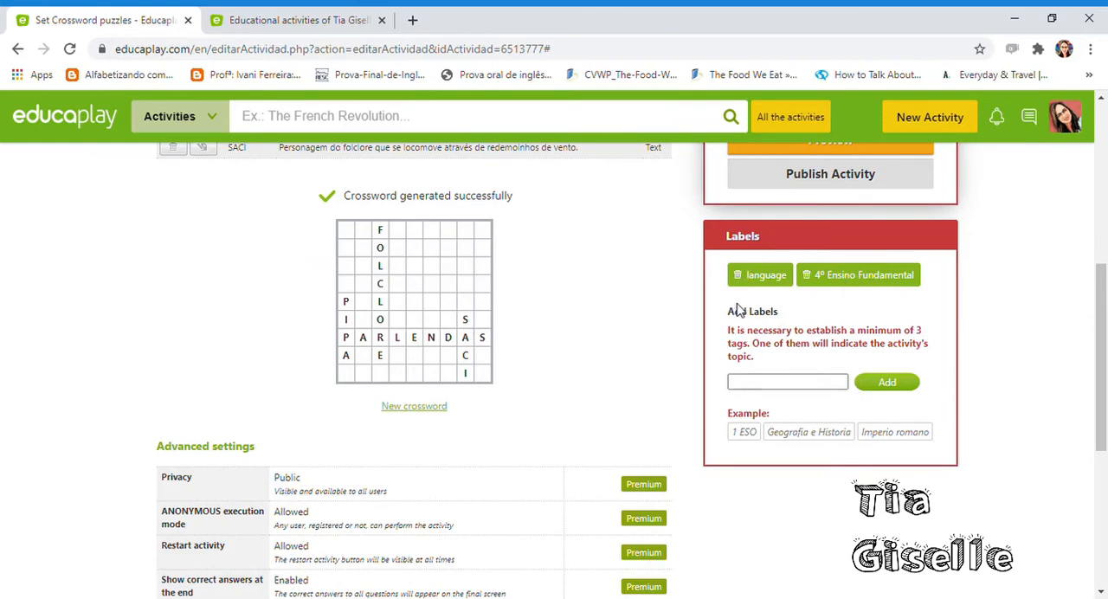
click(752, 388)
text(Fol)
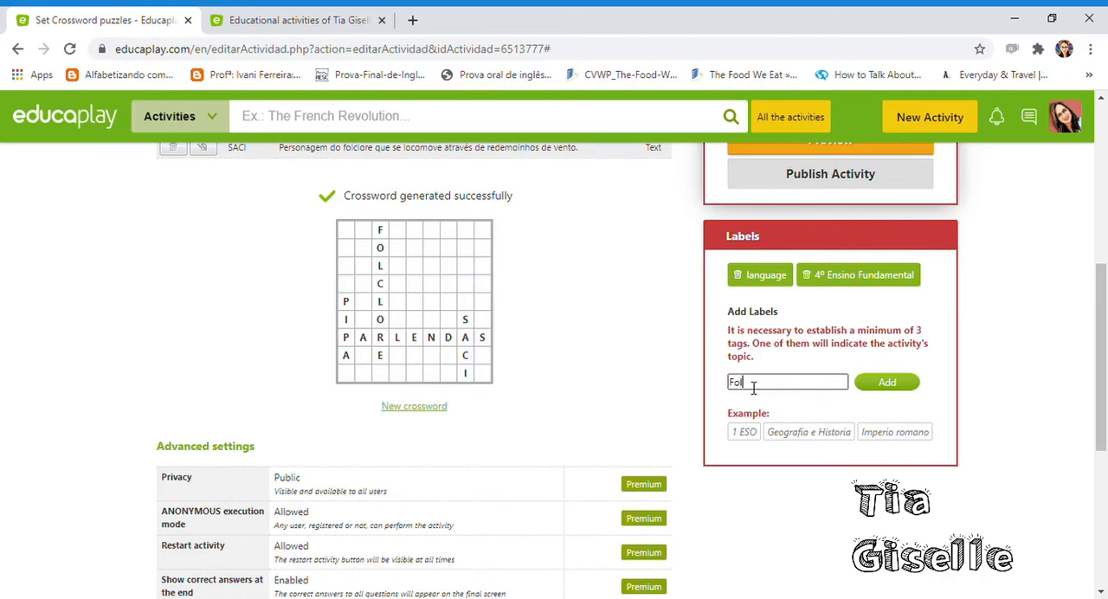
text(clore)
click(898, 383)
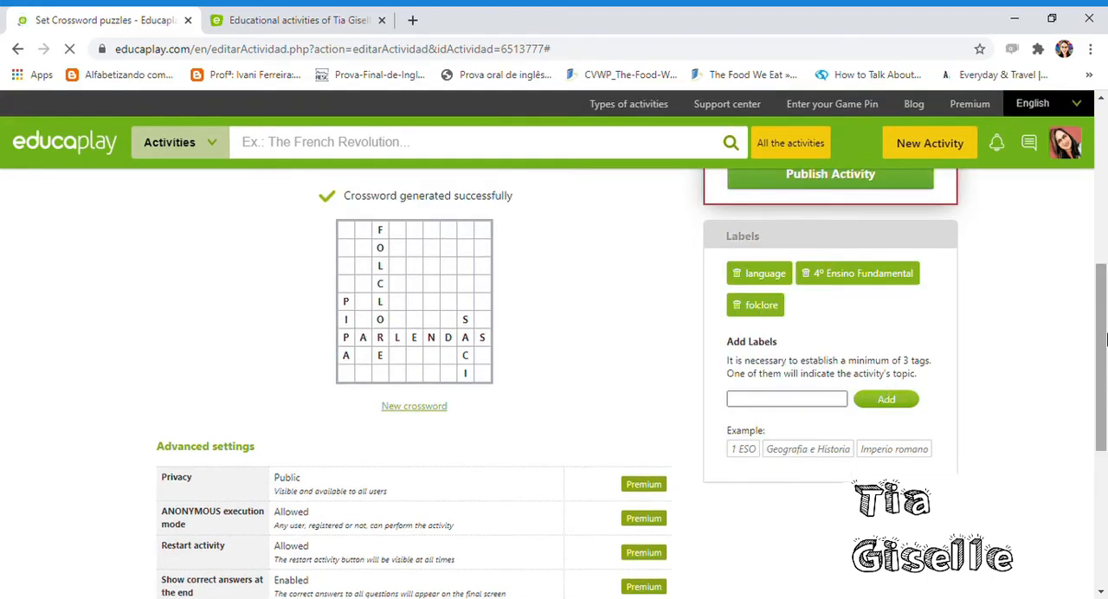
- Open the published crossword "Você conhece o nosso Folclore?" from the other tab's activity list and select its web address
drag(1104, 326, 1103, 256)
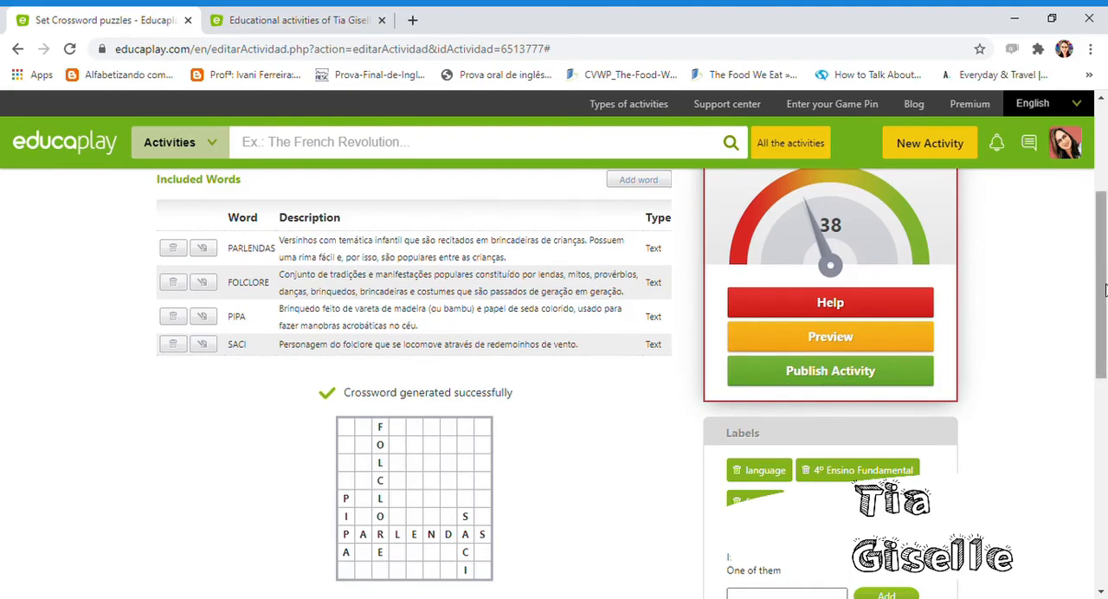
click(292, 23)
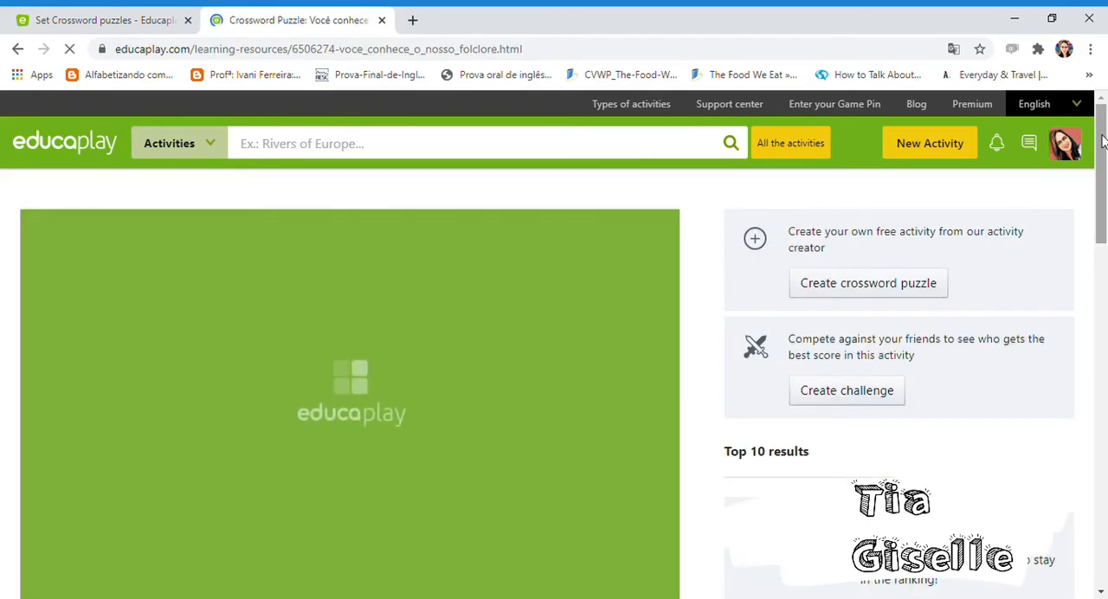
mouse_move(1105, 142)
mouse_down()
mouse_move(1106, 253)
mouse_move(1105, 121)
mouse_up()
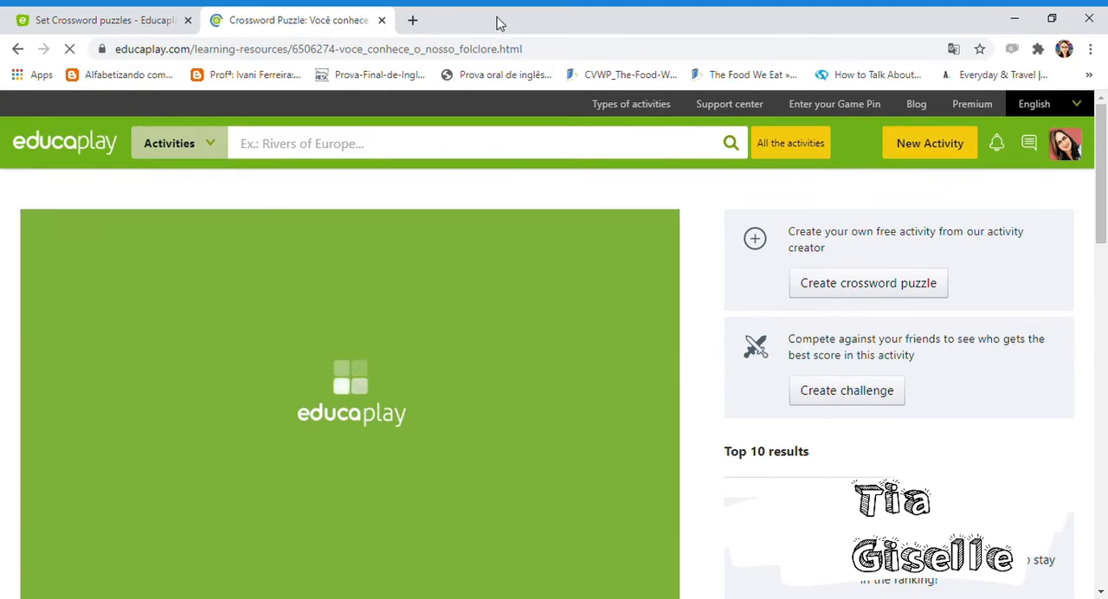
click(499, 48)
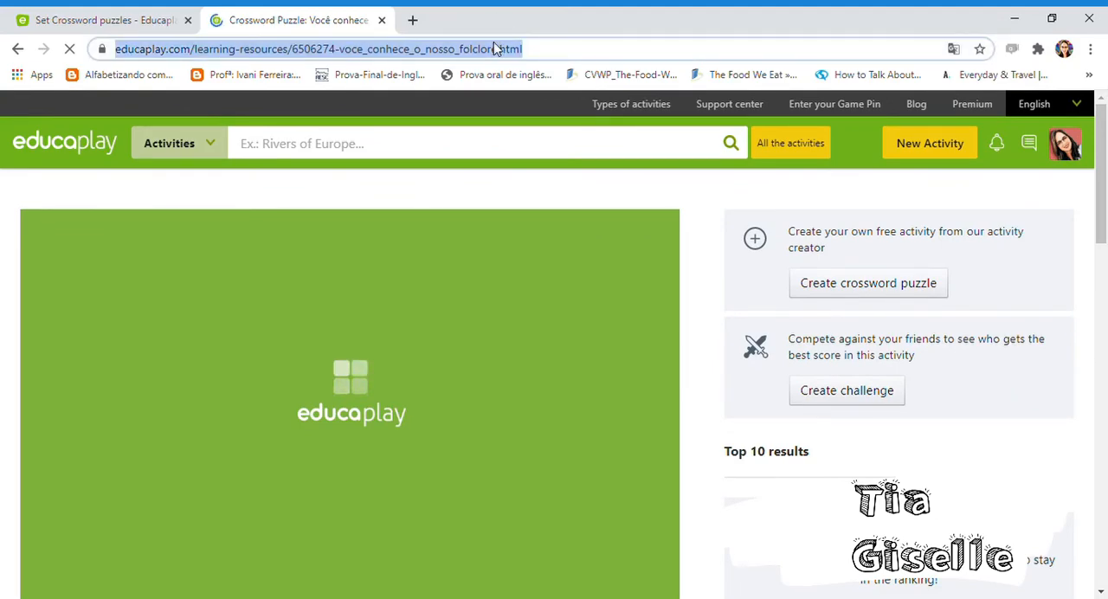
click(1102, 169)
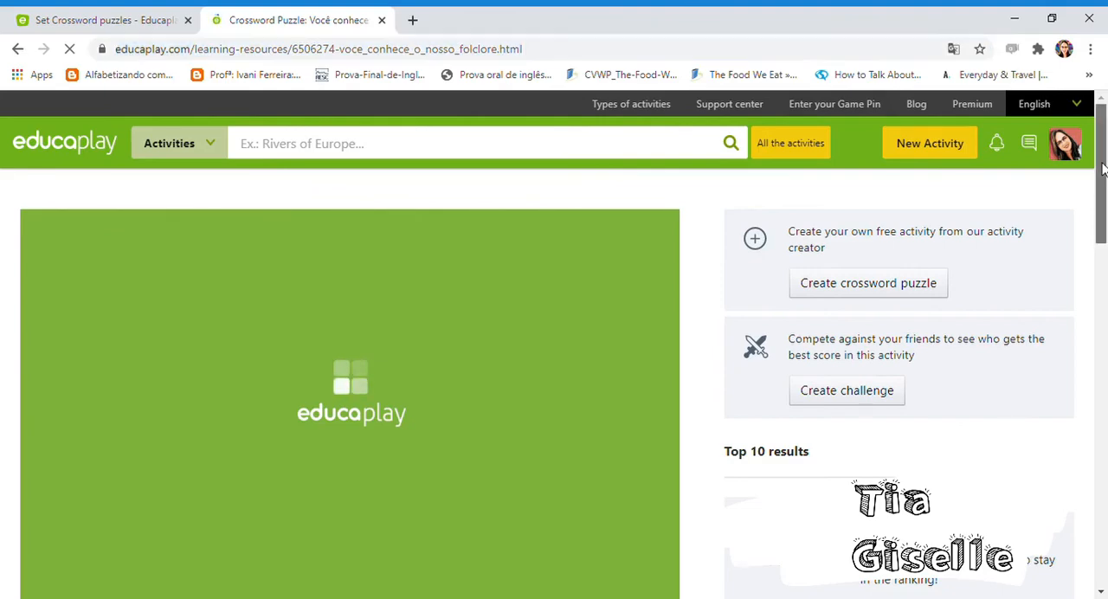
mouse_move(1101, 158)
mouse_down()
mouse_move(1103, 205)
mouse_move(1094, 157)
mouse_up()
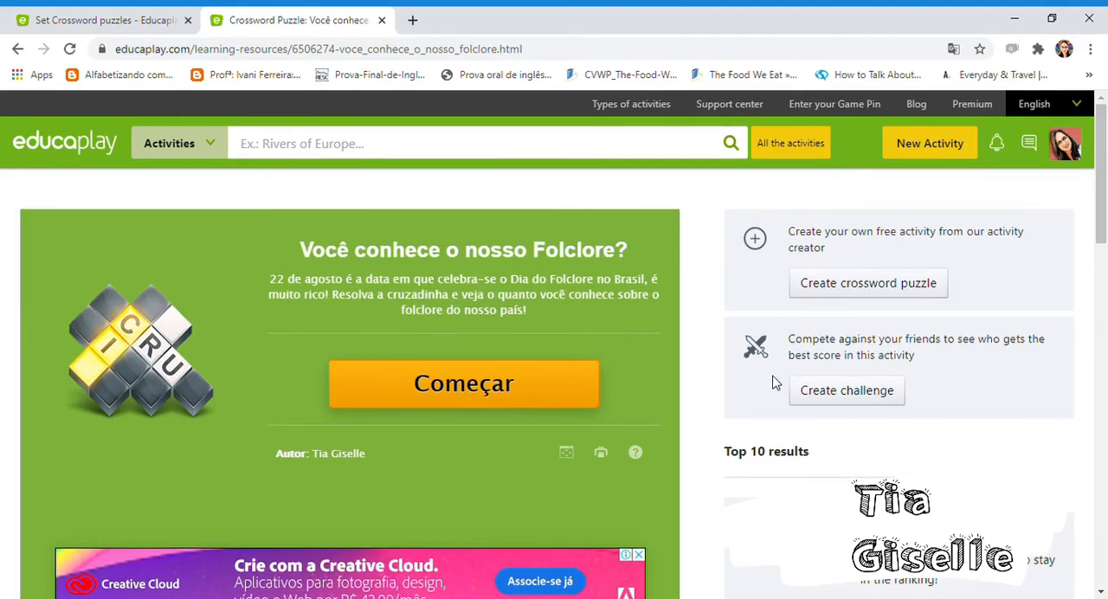
- Create a challenge from the published folklore crossword and examine its web address and game pin
click(835, 403)
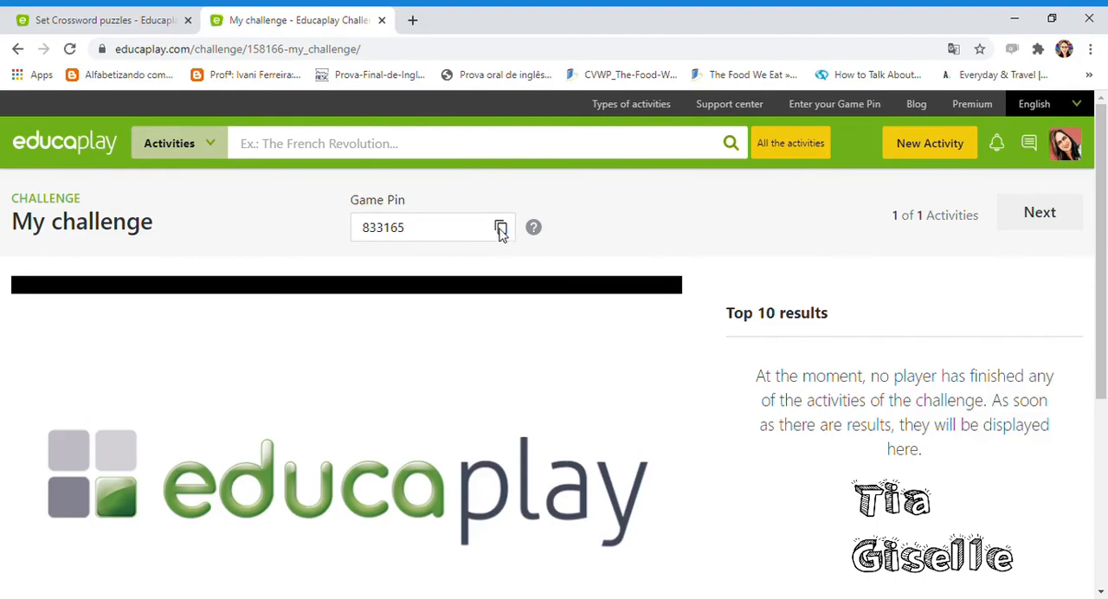
click(334, 49)
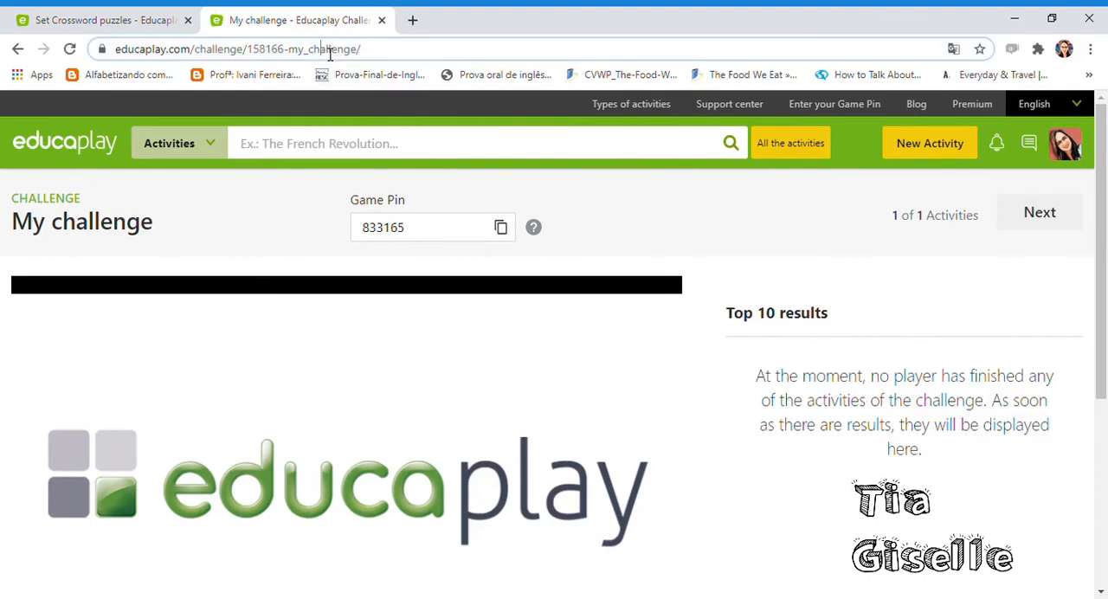
click(403, 235)
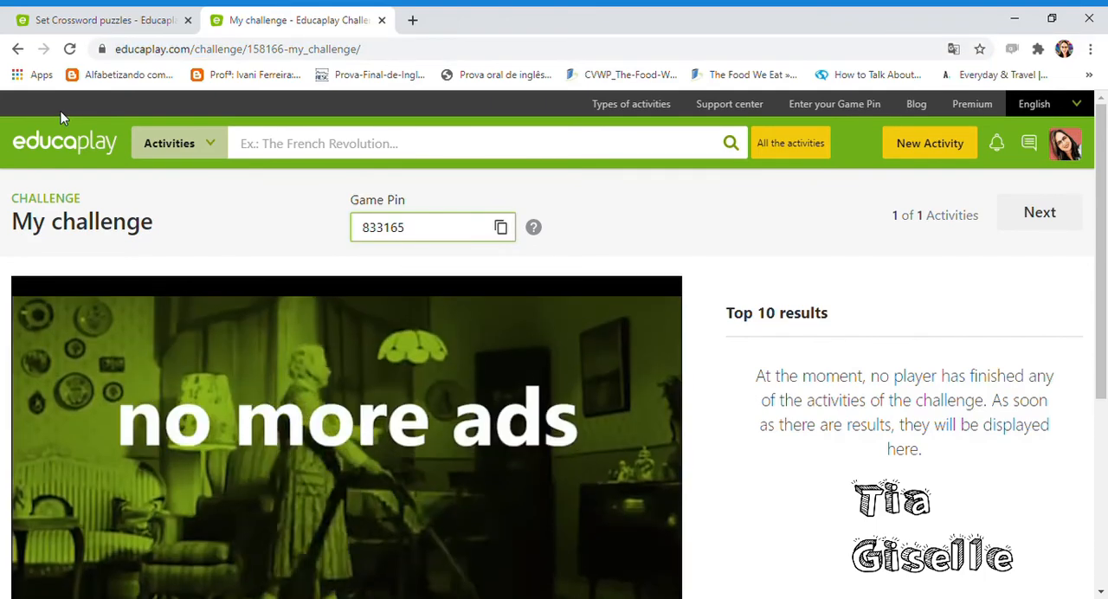
- Return to the published crossword "Você conhece o nosso Folclore?" and select its shareable web address
click(17, 50)
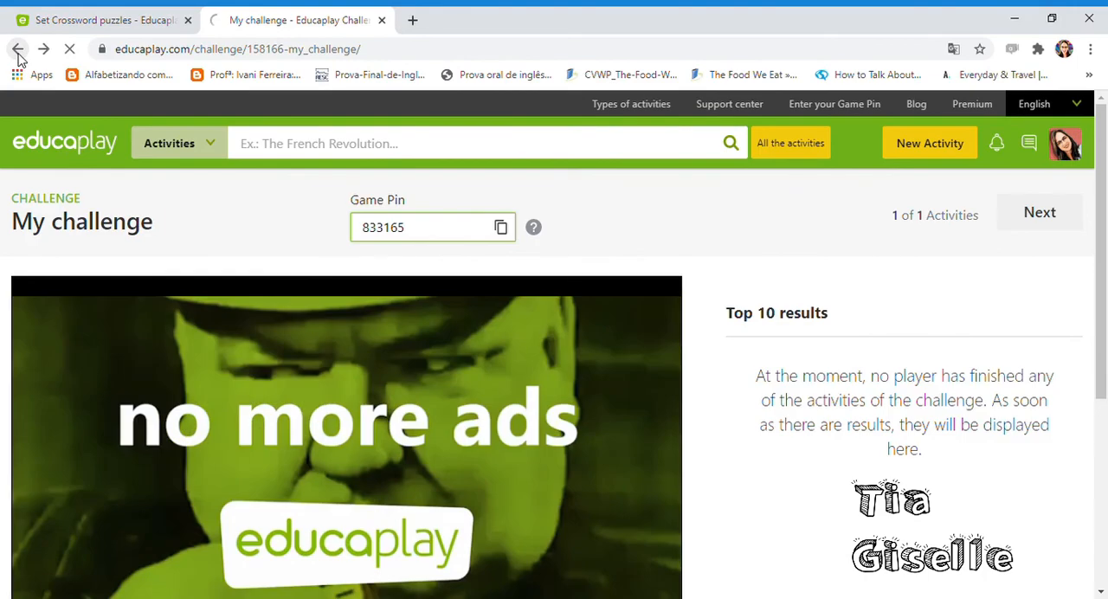
click(144, 49)
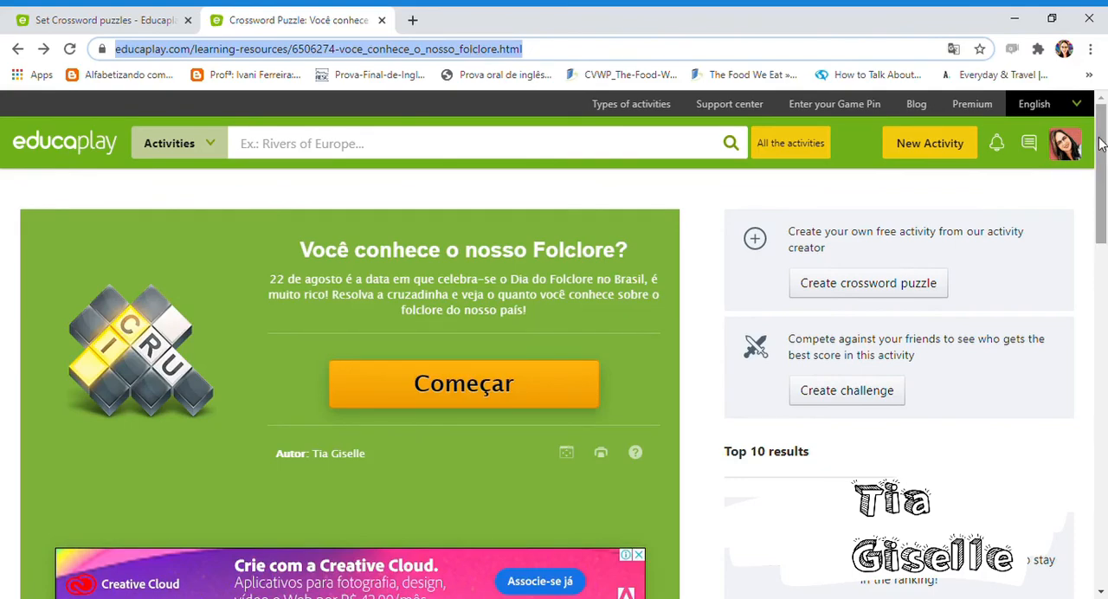
mouse_move(1101, 143)
mouse_down()
mouse_move(1104, 287)
mouse_move(1104, 131)
mouse_up()
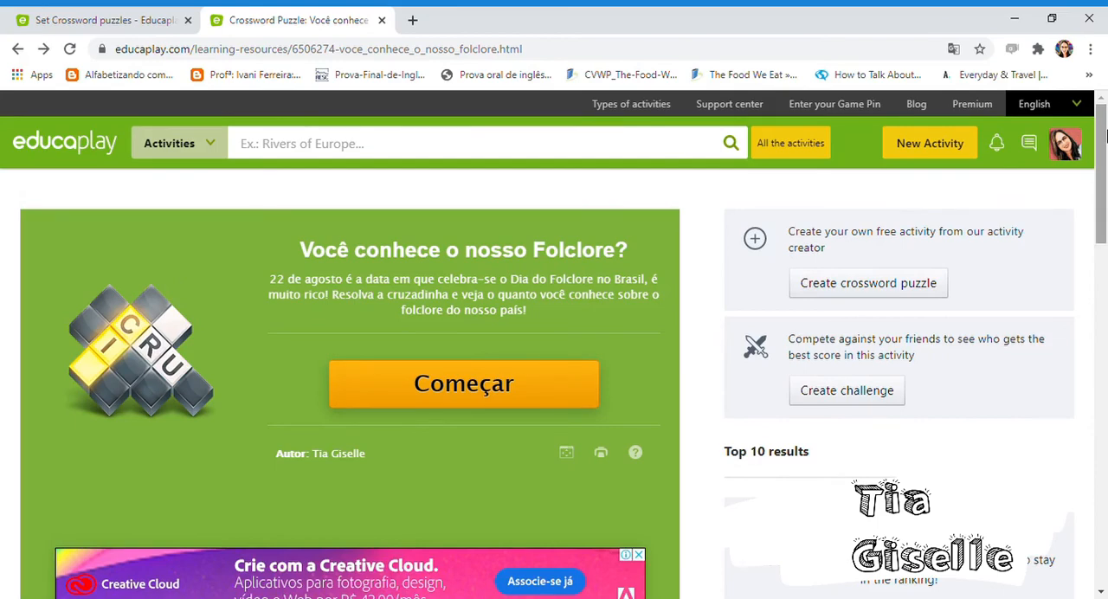